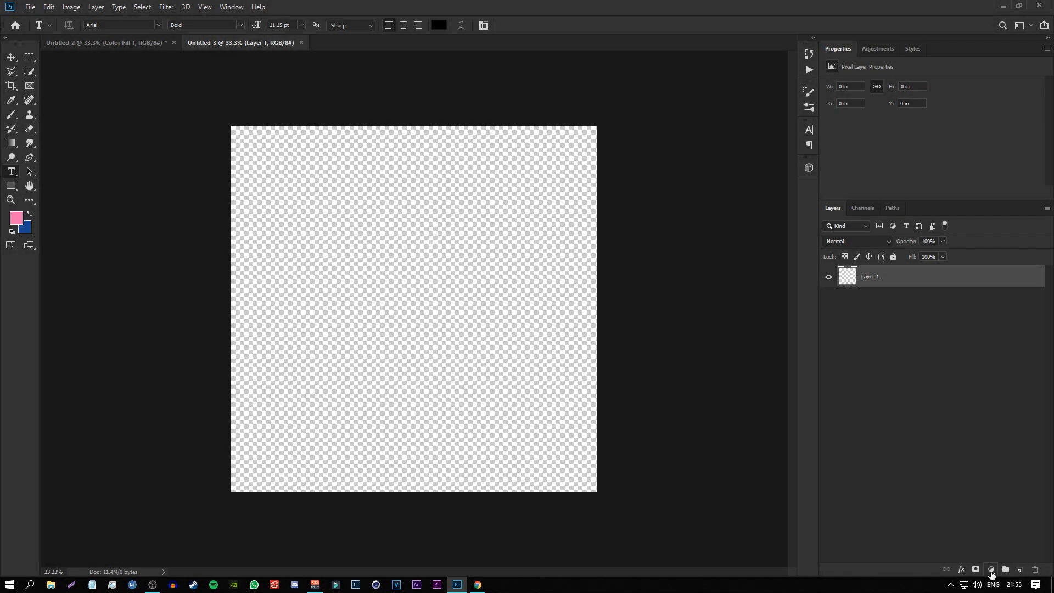
Add a Solid Color fill layer in pure white as the canvas background.
left_click(991, 571)
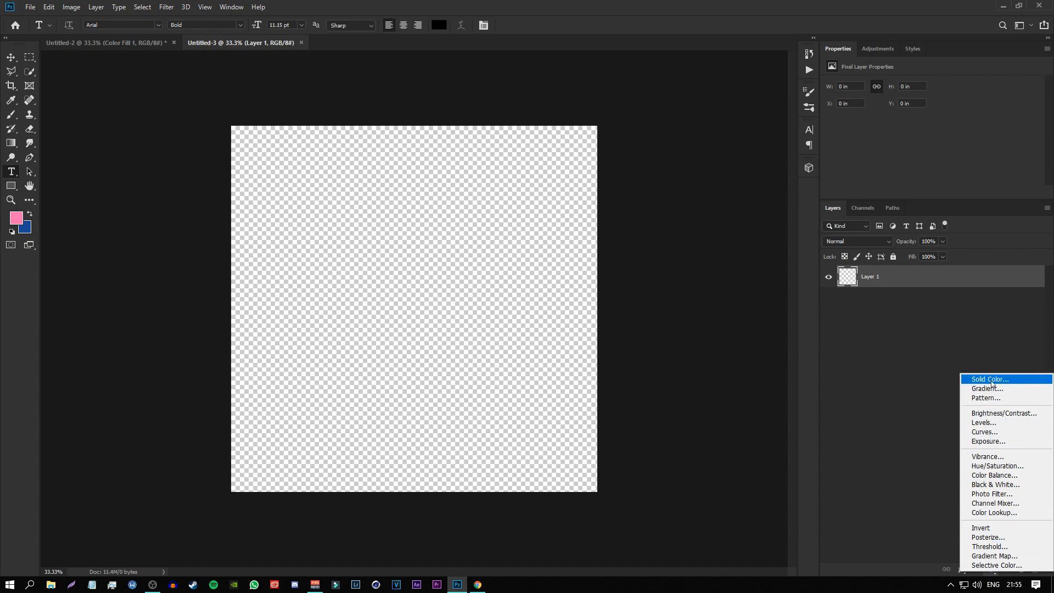
left_click(991, 383)
left_click(992, 571)
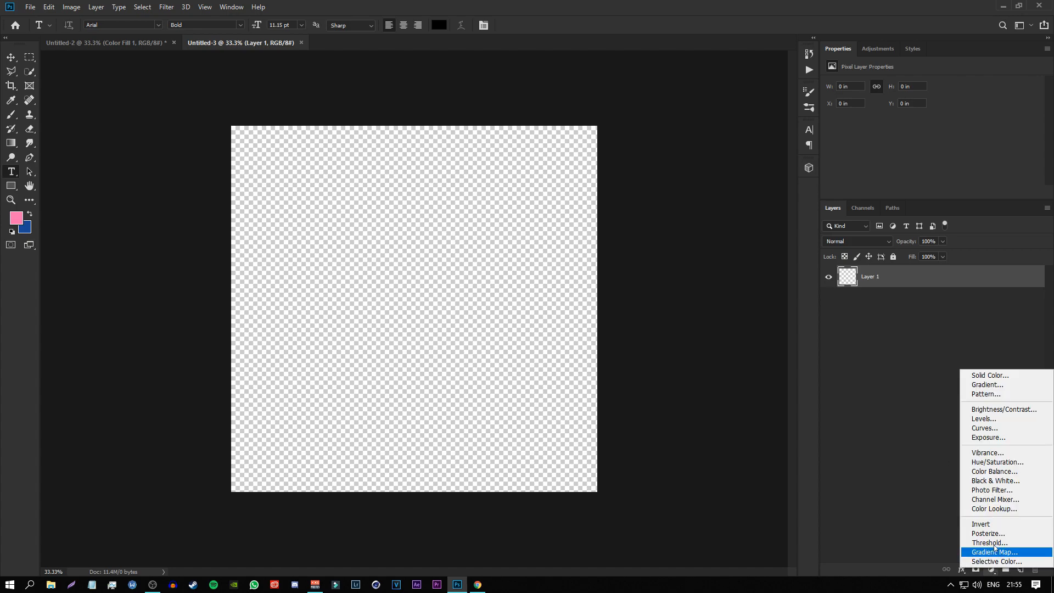
left_click(987, 377)
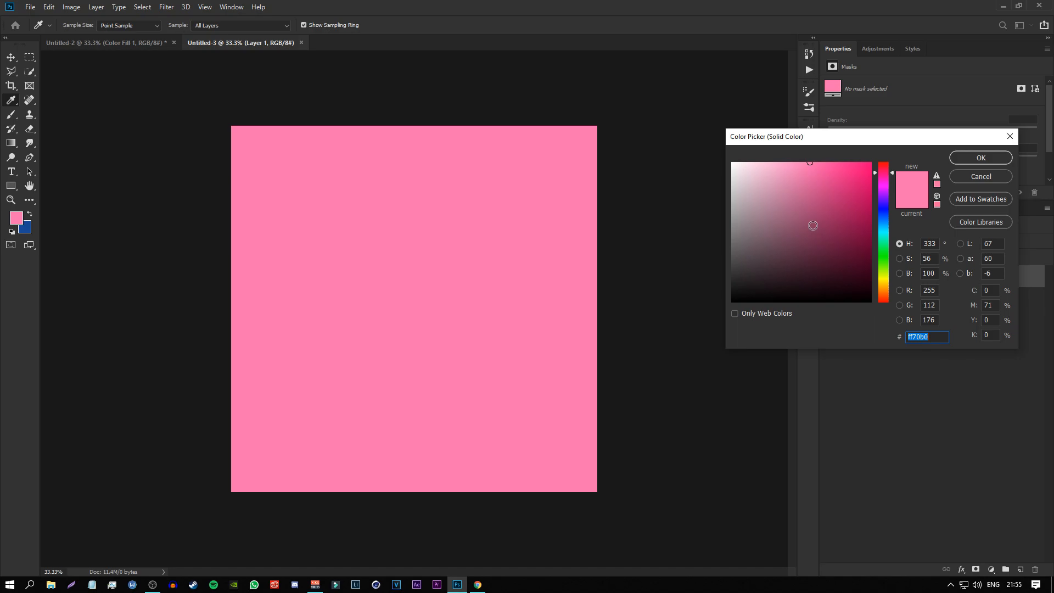
left_click_drag(842, 250, 732, 163)
left_click(981, 158)
key("t")
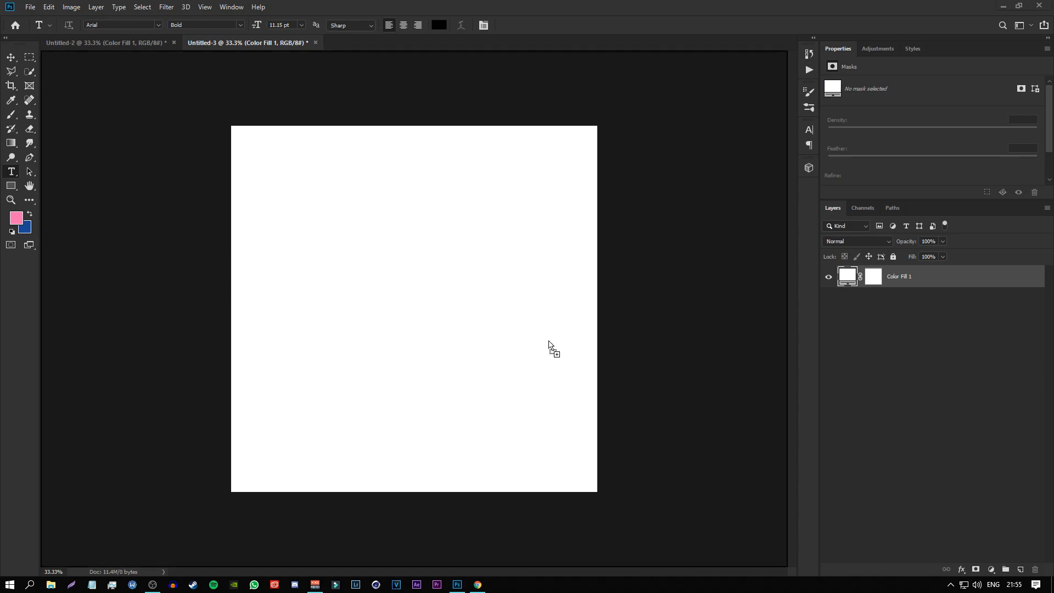
Place the photo of the woman by the water on the canvas, scaled to about 30% and centred.
left_click_drag(549, 342, 429, 320)
left_click_drag(601, 139, 481, 255)
left_click_drag(377, 369, 436, 308)
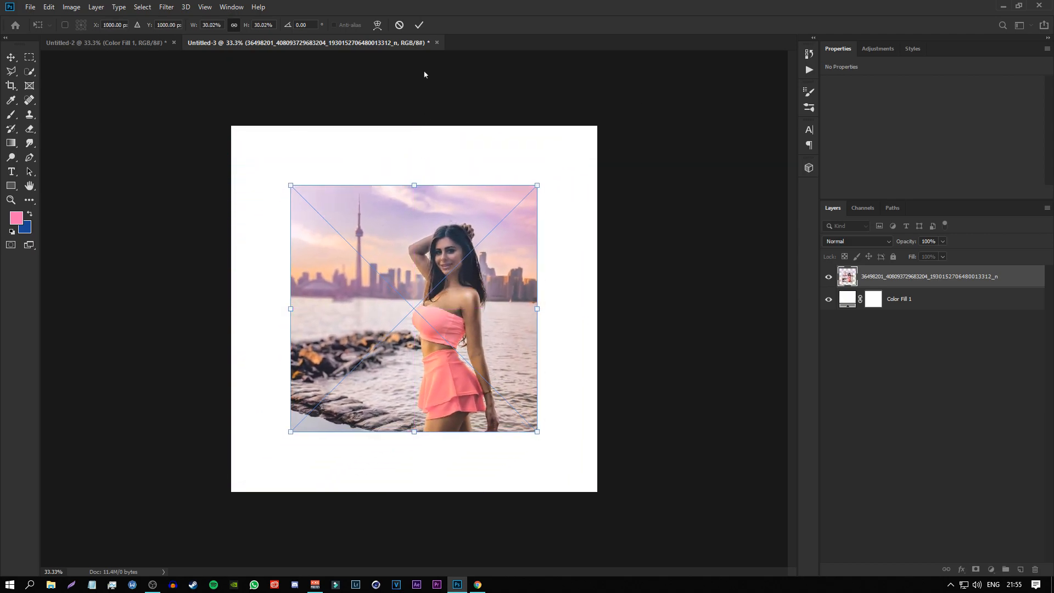
left_click(420, 25)
key("t")
Rename the photo layer to 1 and rasterize it.
left_click(29, 56)
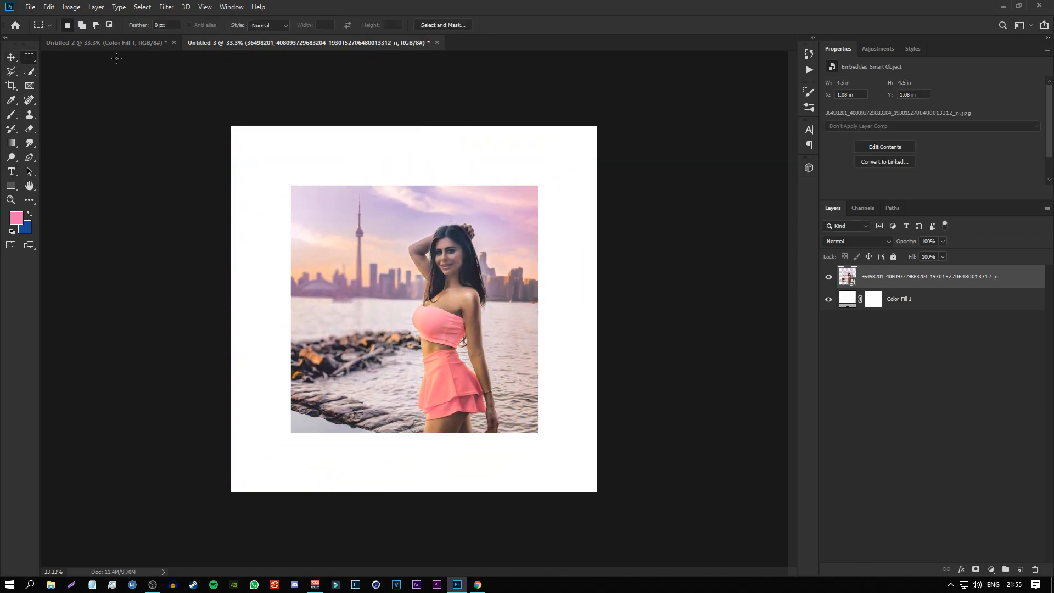
double_click(907, 285)
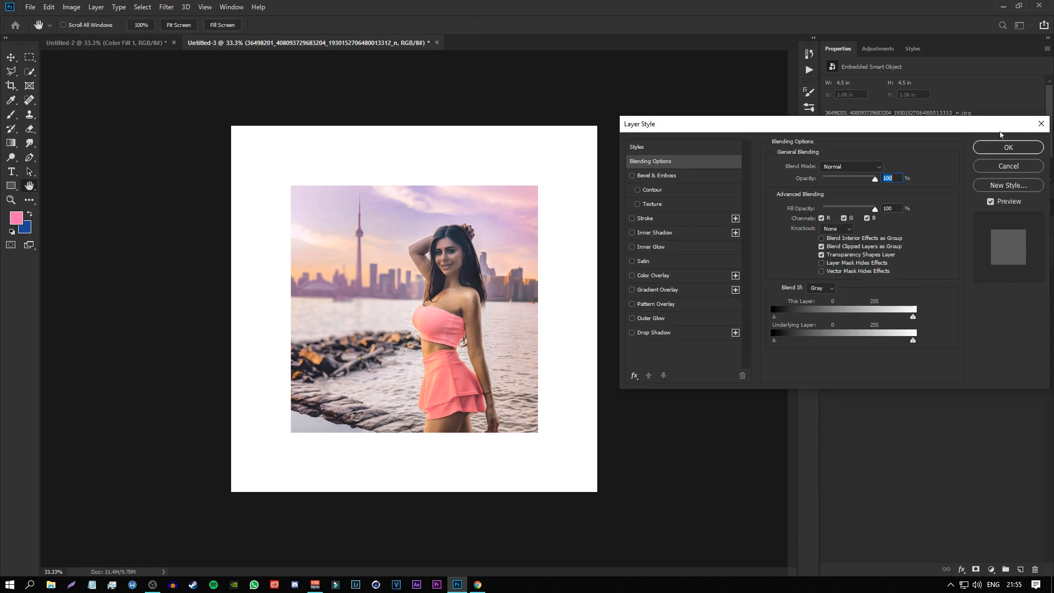
key("Escape")
double_click(910, 276)
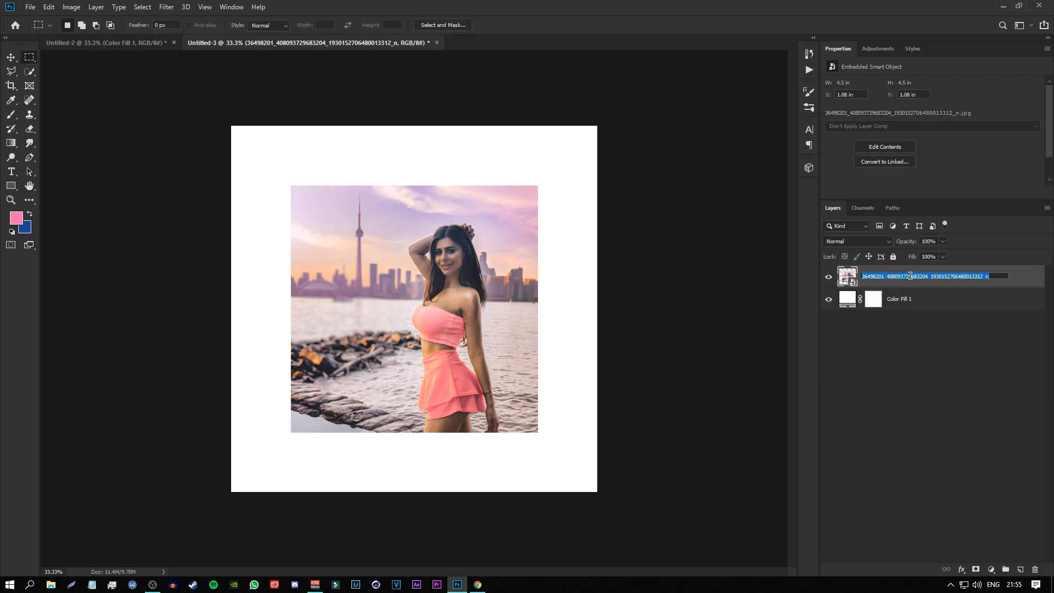
type("1")
left_click(885, 354)
right_click(858, 278)
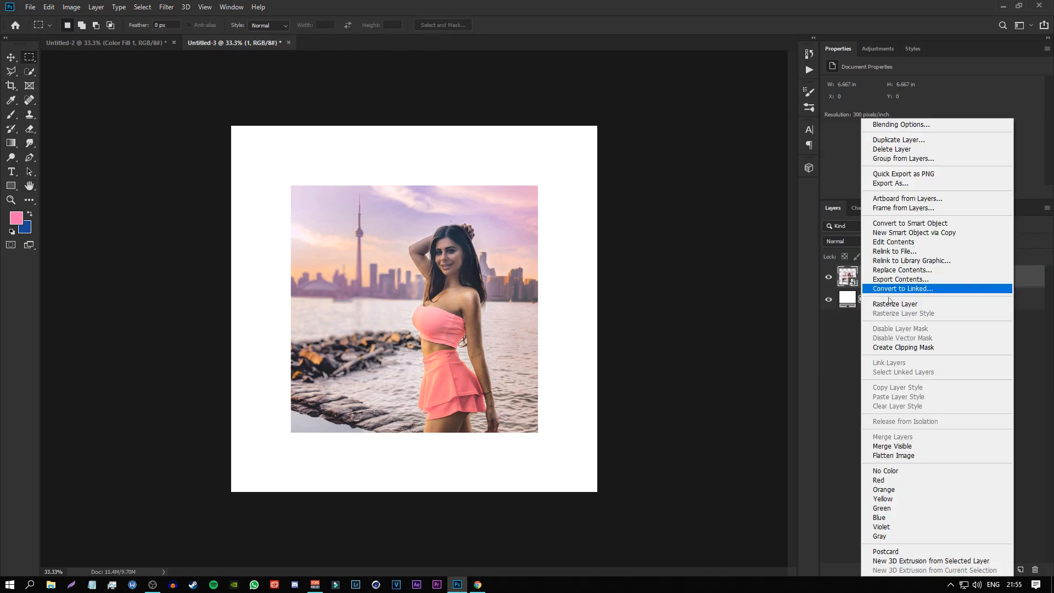
left_click(890, 302)
Select and delete the strip along the photo's left side, leaving the photo about 3.6 in wide.
left_click_drag(266, 162, 339, 454)
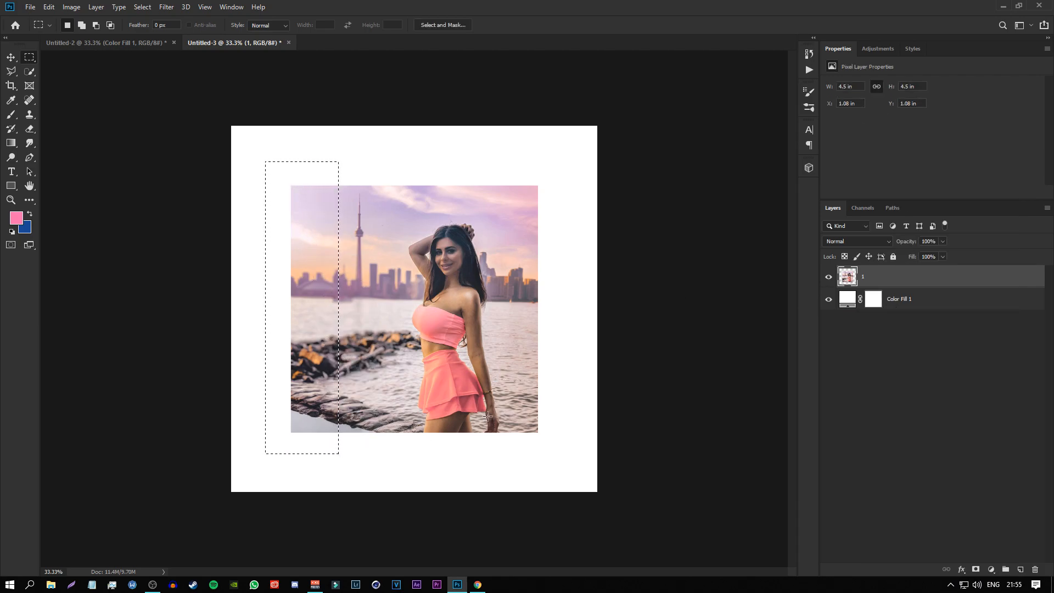
key("Delete")
left_click(944, 459)
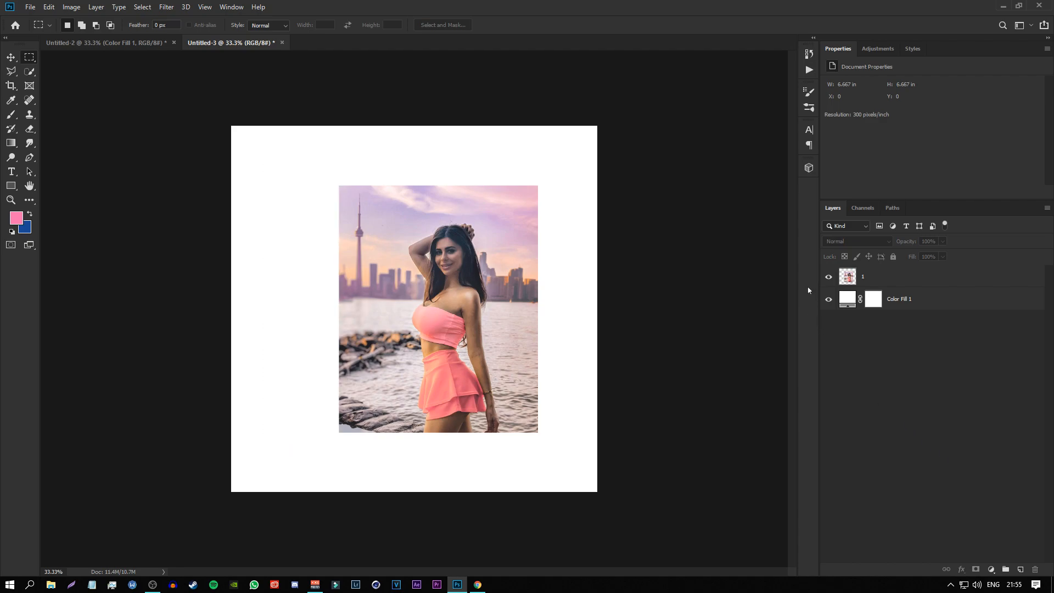
Centre the cropped photo on the canvas and enlarge it slightly.
left_click(870, 282)
key("ctrl+t")
left_click_drag(468, 281, 443, 282)
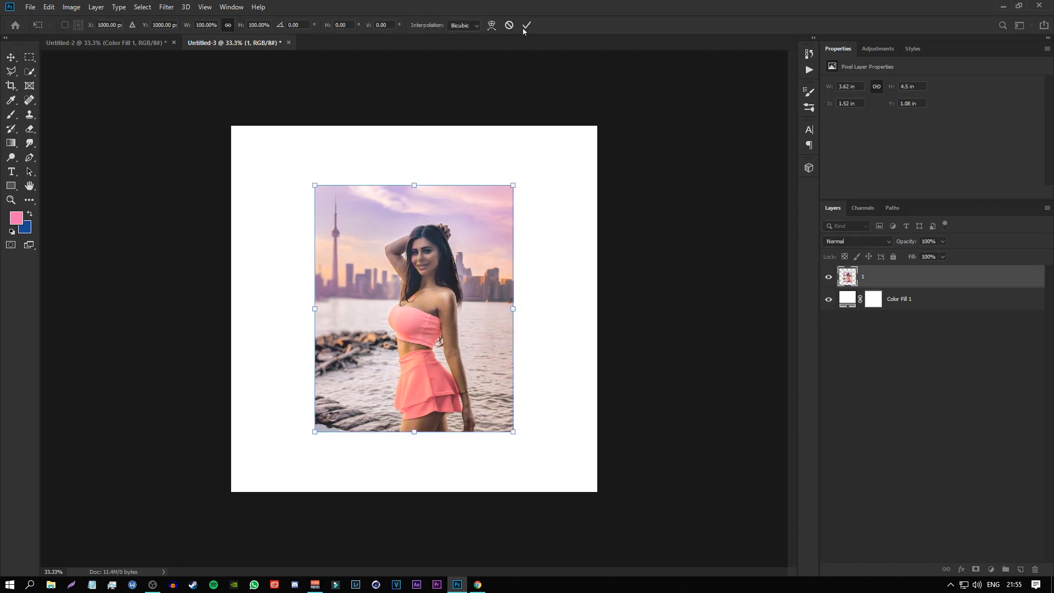
mouse_move(514, 184)
left_mouse_down()
mouse_move(536, 155)
mouse_move(522, 165)
left_mouse_up()
mouse_move(475, 223)
left_mouse_down()
mouse_move(463, 230)
mouse_move(474, 237)
left_mouse_up()
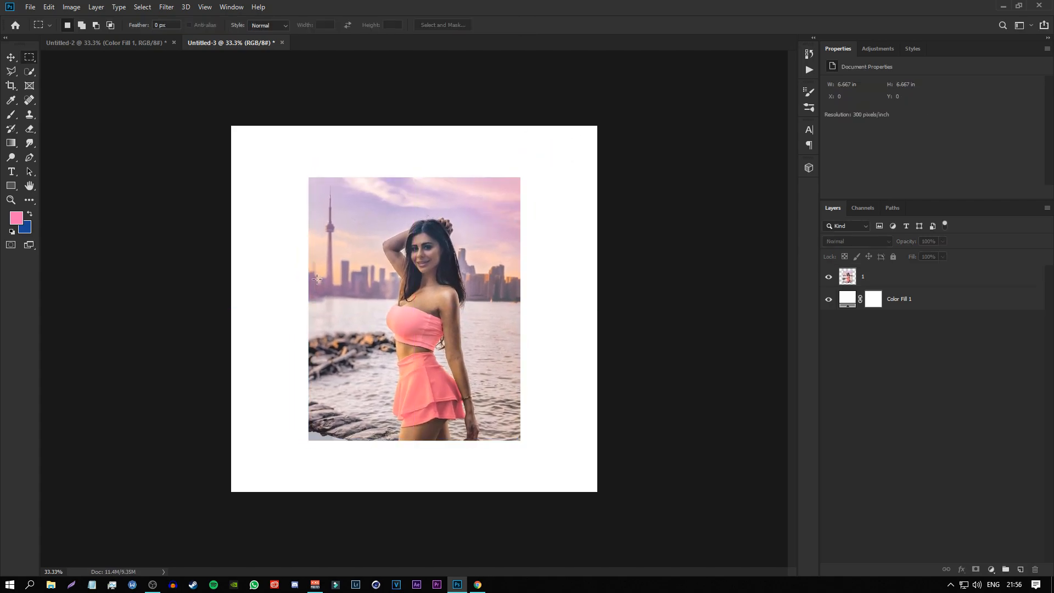
Add the title text "SOCIAL MEDIA" just above the photo in black Arial Bold.
scroll(330, 273, "up", 3)
scroll(330, 273, "down", 3)
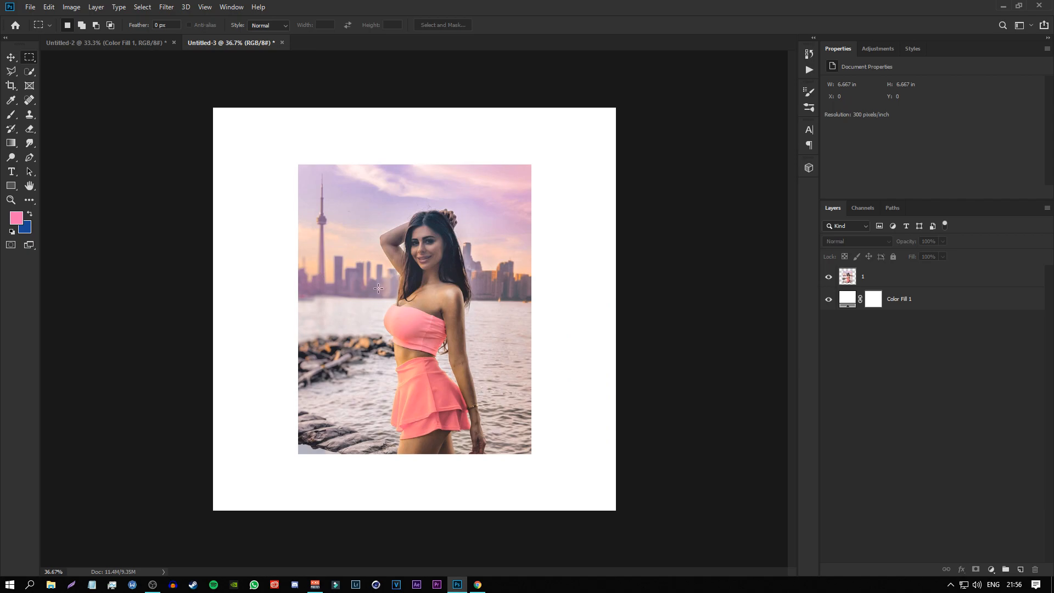
scroll(379, 288, "up", 3)
scroll(447, 303, "down", 3)
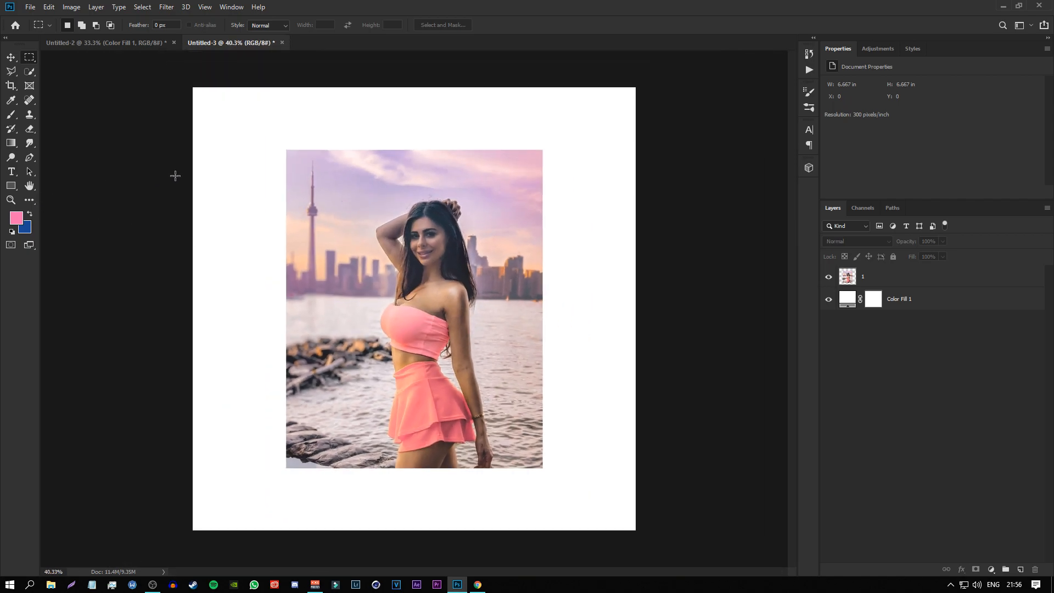
left_click(12, 172)
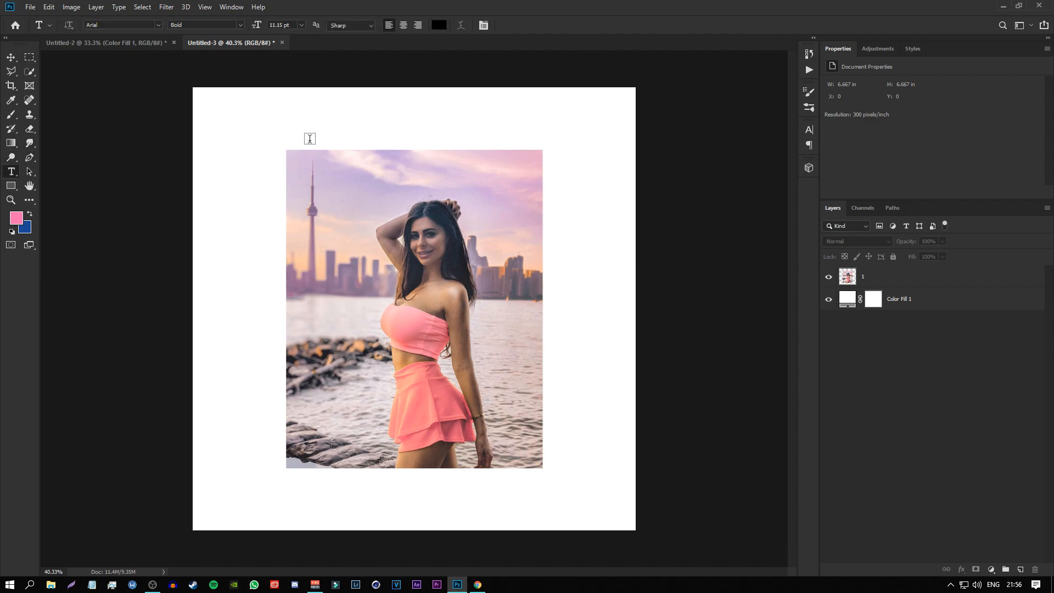
left_click(310, 139)
type("Soc")
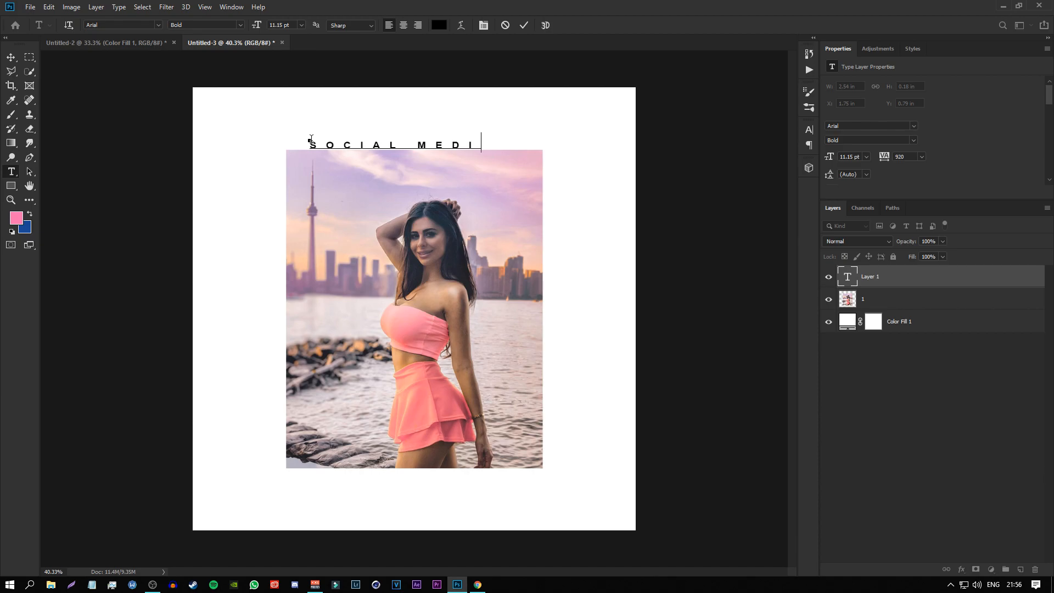
left_click(523, 26)
Enlarge the title to about 14.5 pt and line it up with the photo's left side on its top edge.
key("ctrl+t")
mouse_move(498, 141)
left_mouse_down()
mouse_move(553, 136)
mouse_move(498, 145)
left_mouse_up()
key("Return")
left_click(933, 395)
scroll(414, 308, "up", 1)
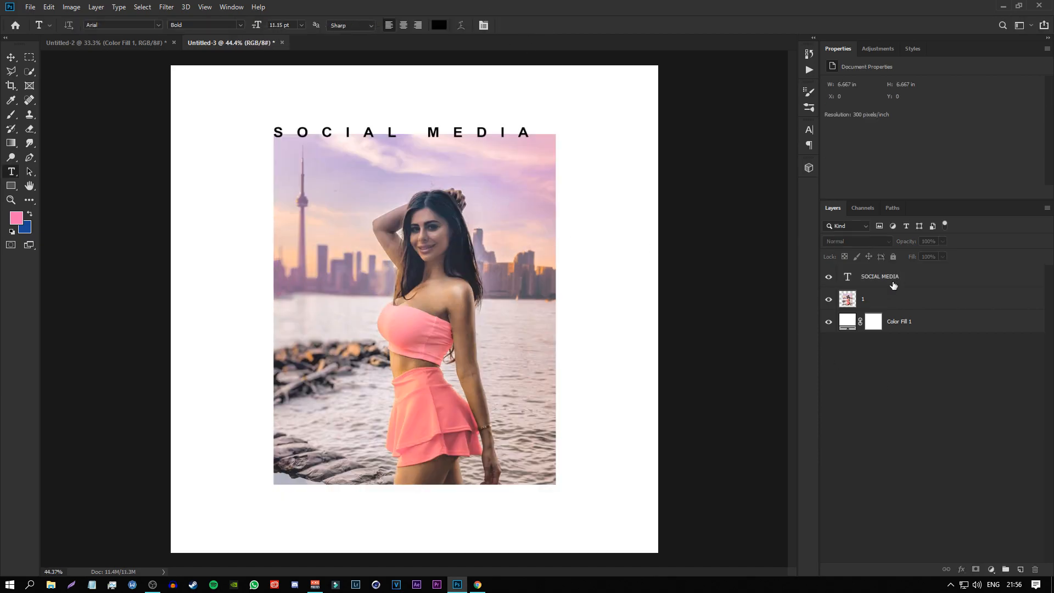
Set the tracking of the SOCIAL MEDIA title to 700.
left_click(891, 280)
left_click(808, 130)
left_click_drag(750, 170, 745, 170)
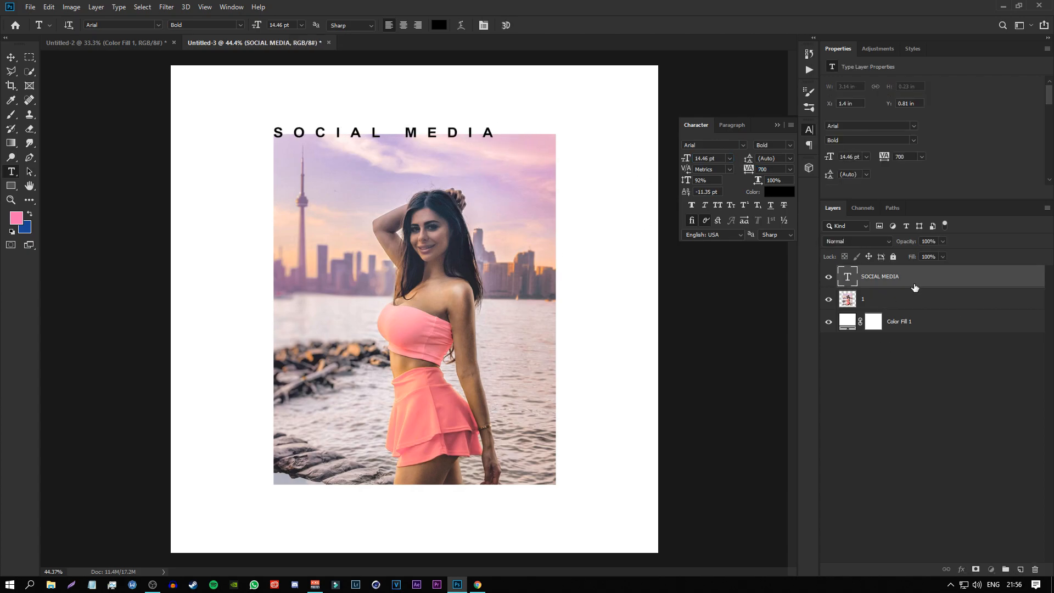
Scale up the SOCIAL MEDIA title so it spans most of the photo's width.
key("ctrl+t")
left_click_drag(501, 131, 531, 131)
left_click(526, 26)
Add the text "POSTER" beside the photo's right edge and switch it to vertical orientation.
scroll(543, 301, "down", 4)
scroll(541, 315, "up", 3)
left_click(565, 327)
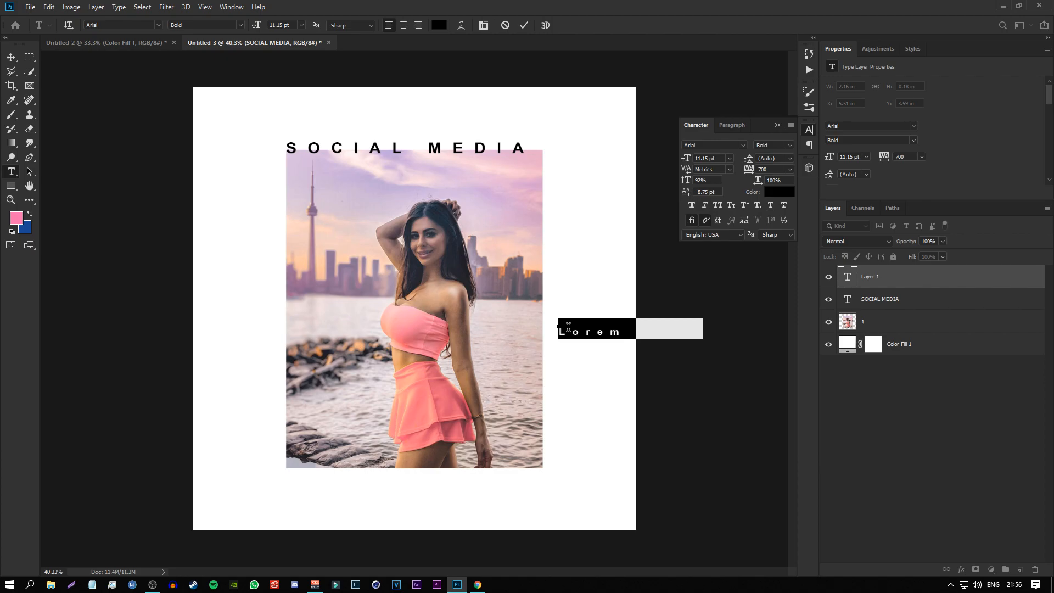
type("Po")
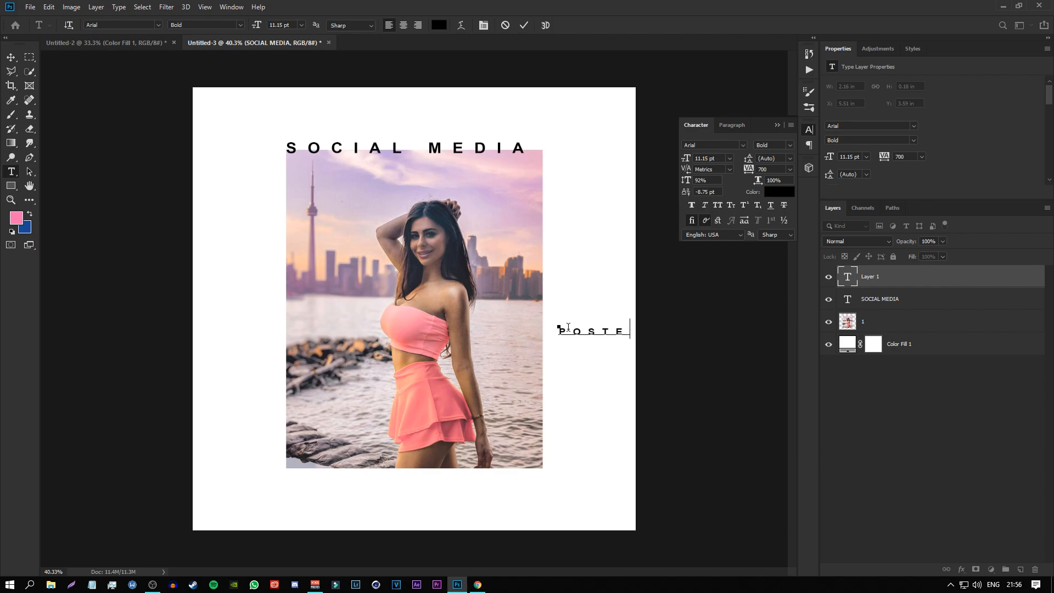
key("ctrl+a")
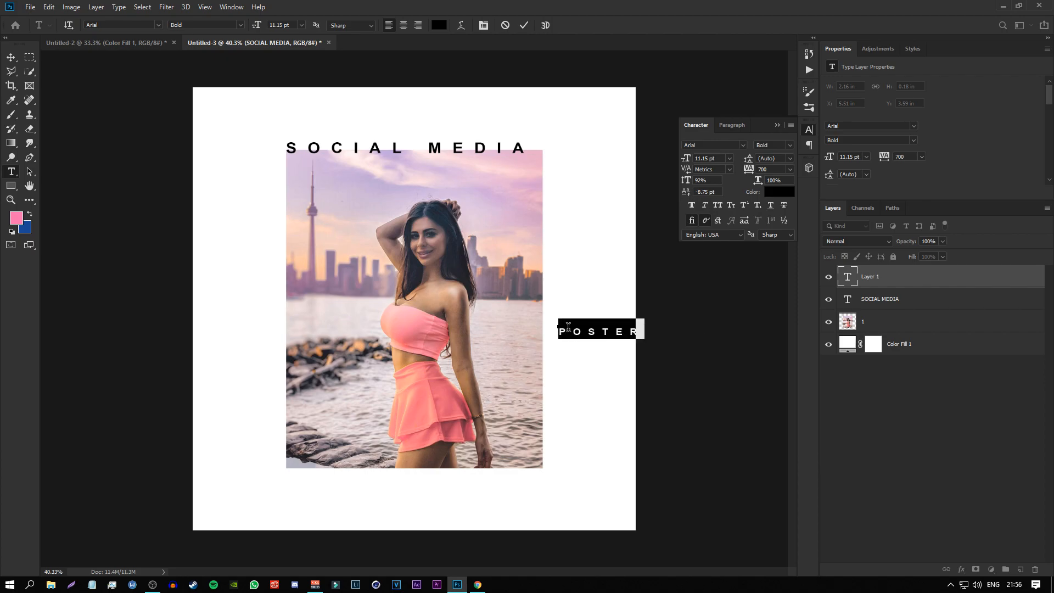
left_click(70, 25)
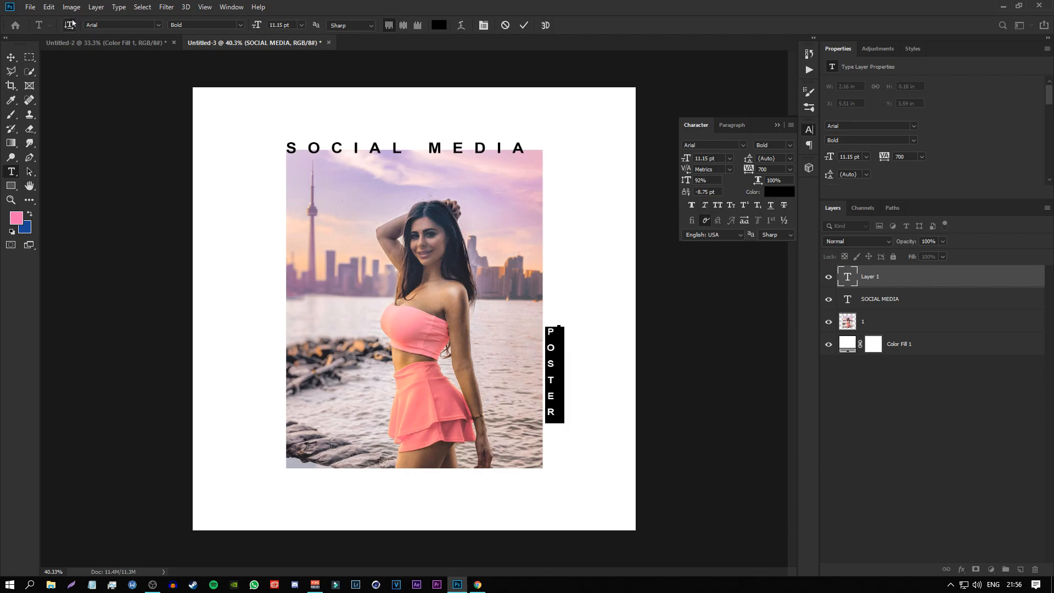
Change the font of the vertical POSTER text to Futura.
left_click(159, 26)
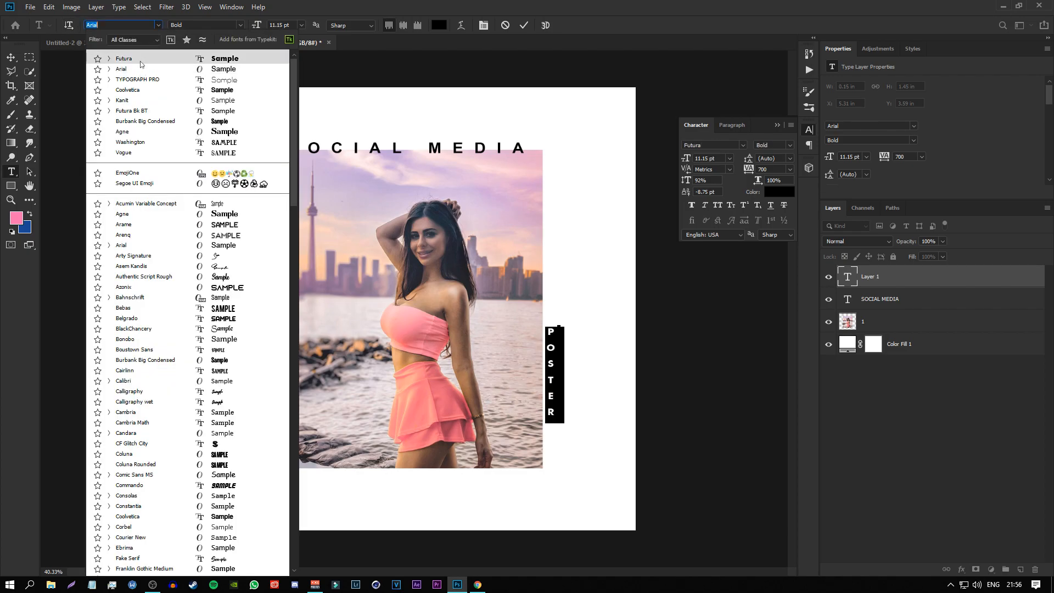
left_click(140, 61)
left_click(524, 26)
Scale the POSTER text to about 14 pt and align it against the photo's lower right edge.
key("ctrl+t")
mouse_move(556, 327)
left_mouse_down()
mouse_move(616, 217)
mouse_move(567, 224)
mouse_move(557, 332)
left_mouse_up()
left_click_drag(560, 296, 554, 347)
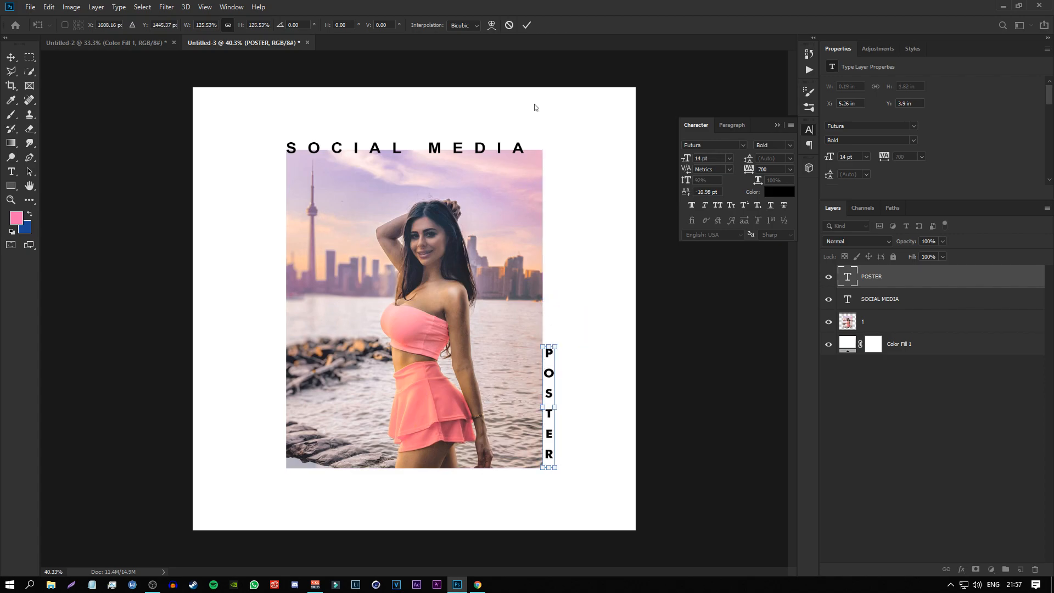
left_click(526, 27)
left_click(950, 486)
Create a new empty layer above the POSTER text layer.
scroll(428, 377, "down", 2)
scroll(429, 377, "up", 3)
left_click(573, 355, "ctrl")
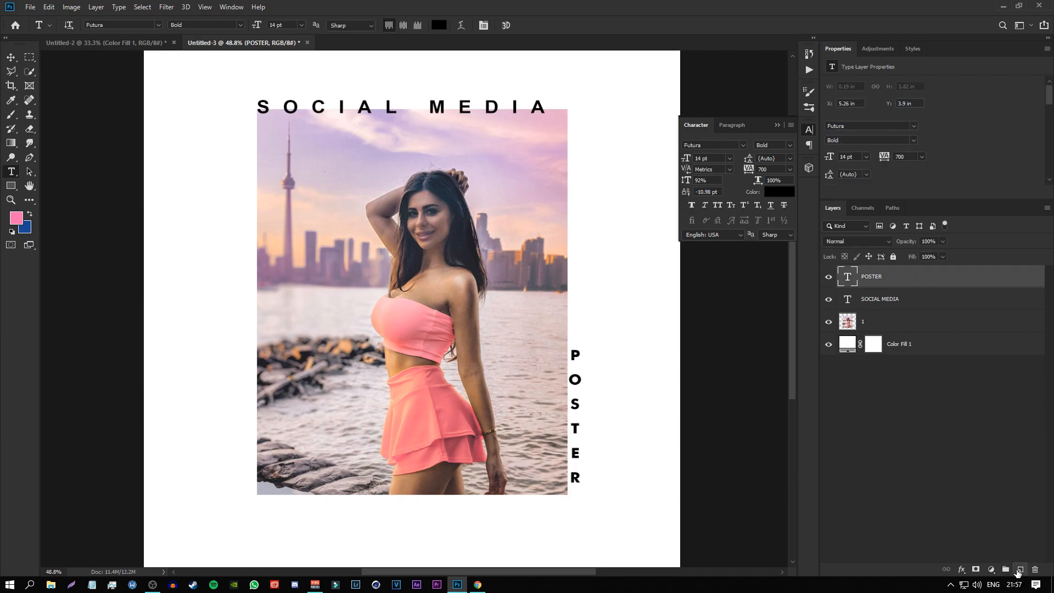
left_click(1020, 570)
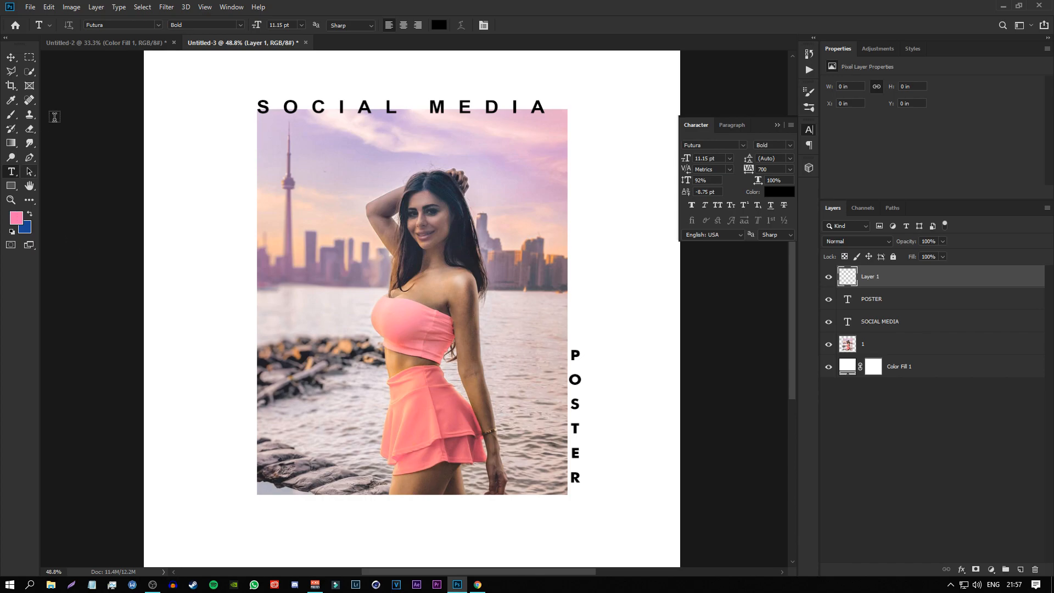
Activate the Brush tool and collapse the memphis element vol 2 and vol 3 brush folders in the preset list.
left_click(11, 114)
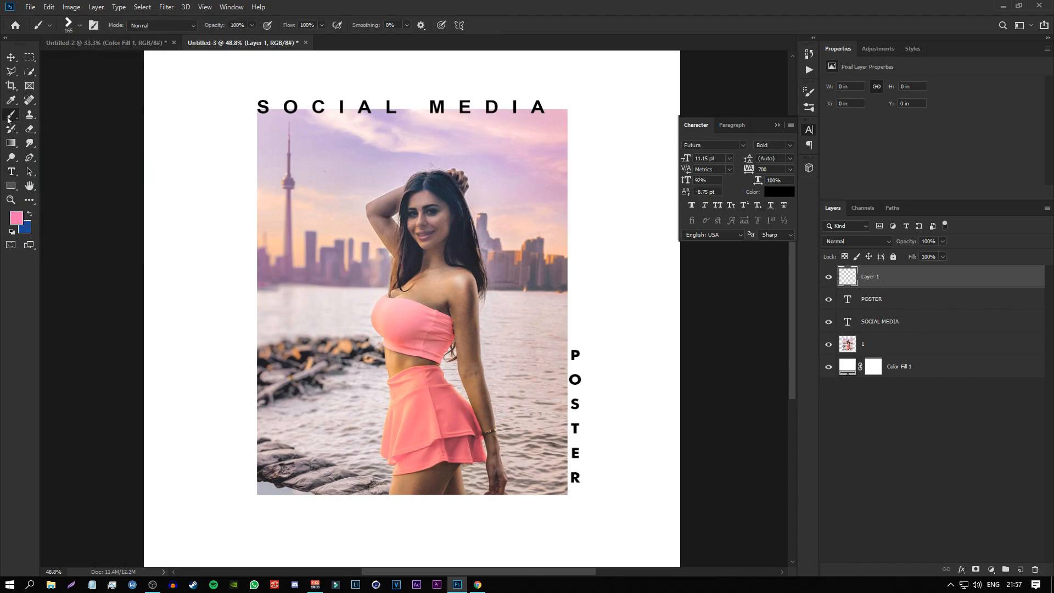
left_click(79, 28)
scroll(92, 253, "down", 2)
scroll(93, 255, "up", 7)
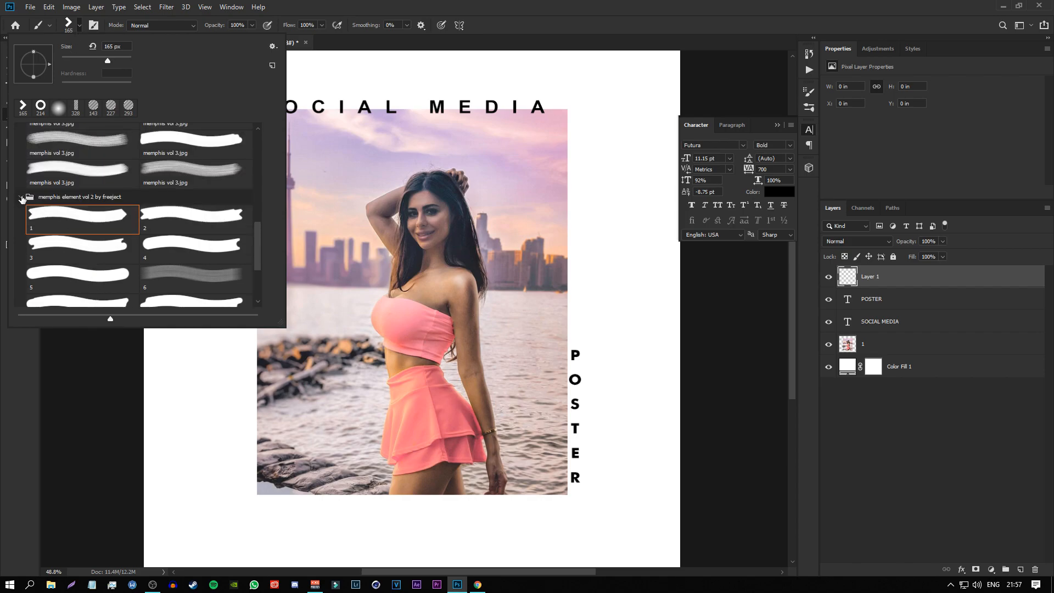
left_click(22, 199)
scroll(23, 242, "up", 4)
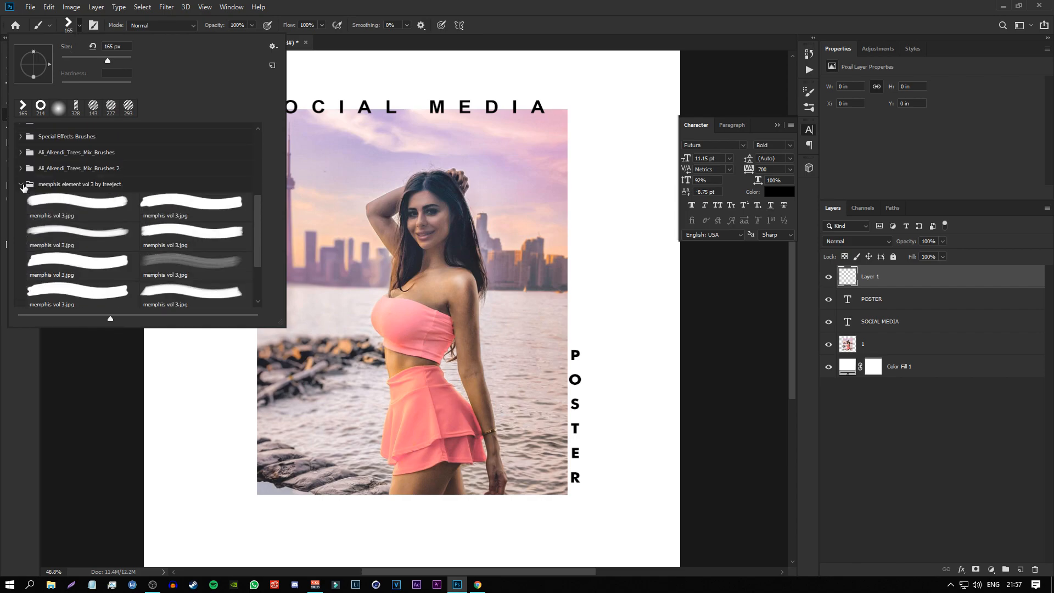
left_click(23, 185)
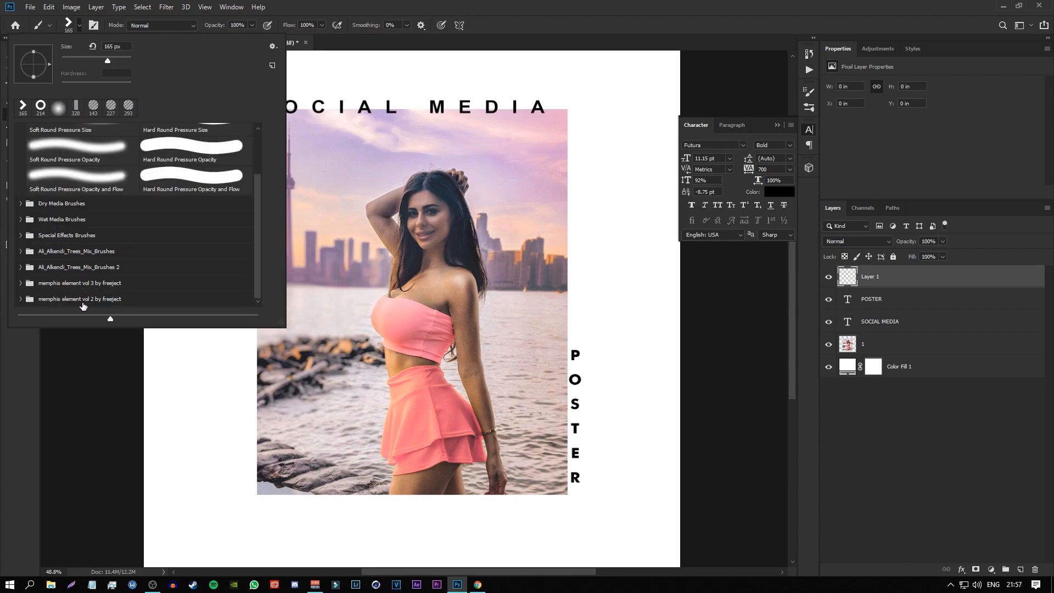
Try brushes 1 and 2 from the memphis element vol 2 by freeject set, and choose ring-shaped brush 5.
left_click(21, 300)
scroll(69, 290, "down", 4)
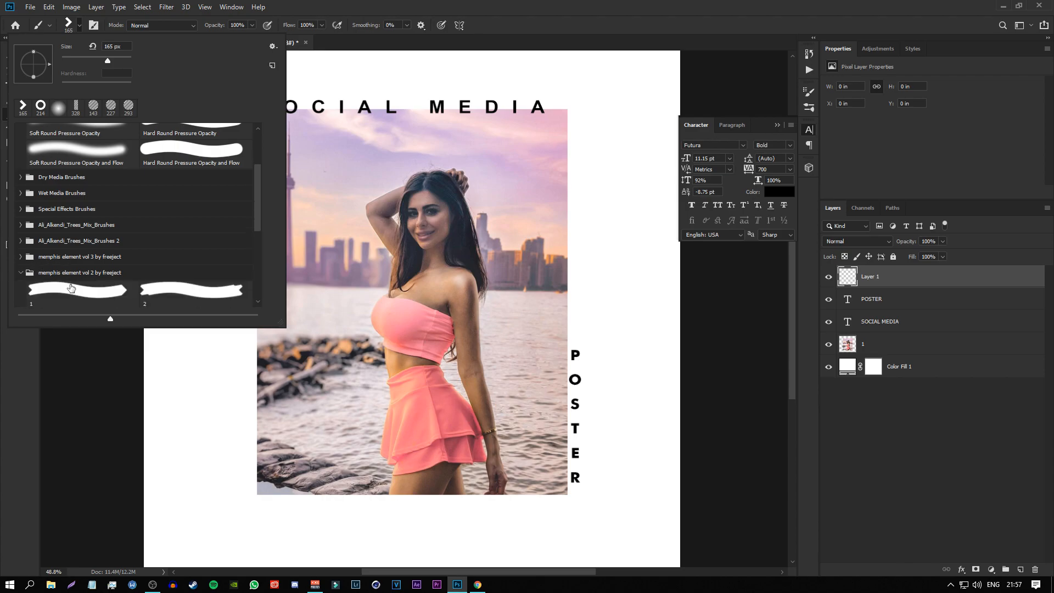
left_click(106, 218)
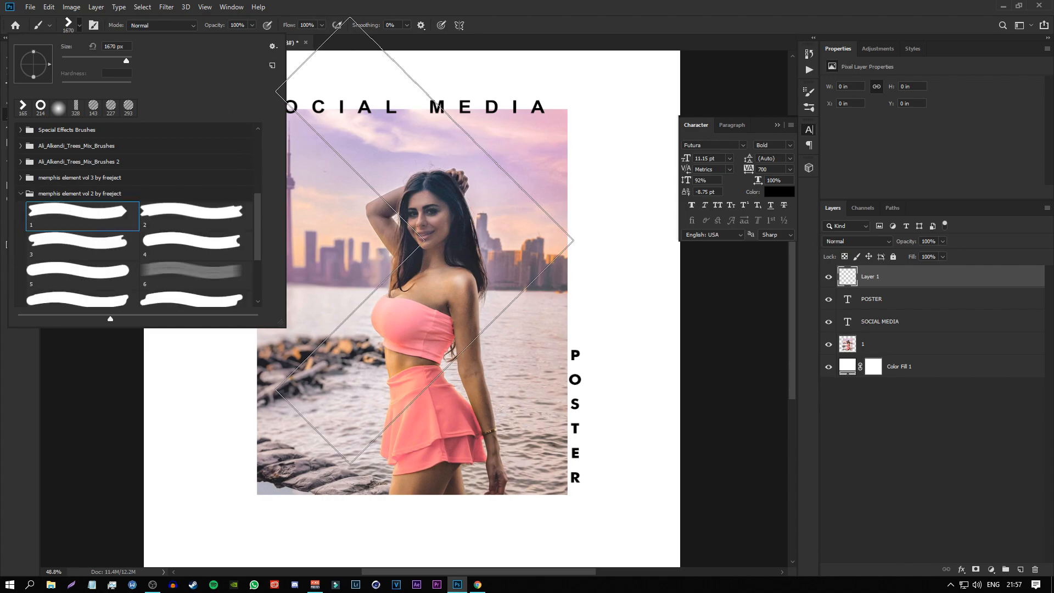
left_click(199, 216)
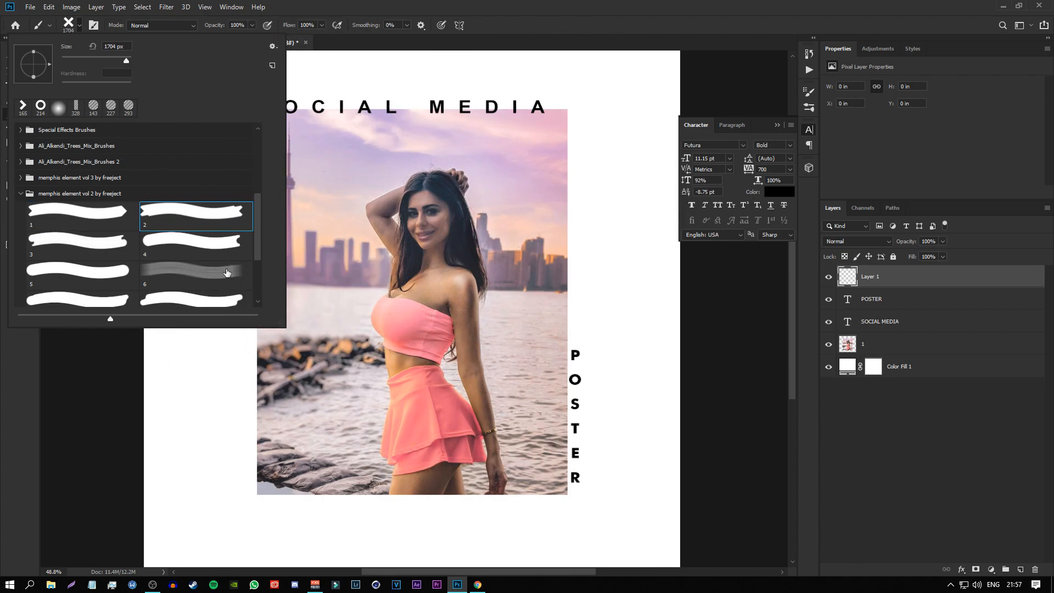
left_click(95, 280)
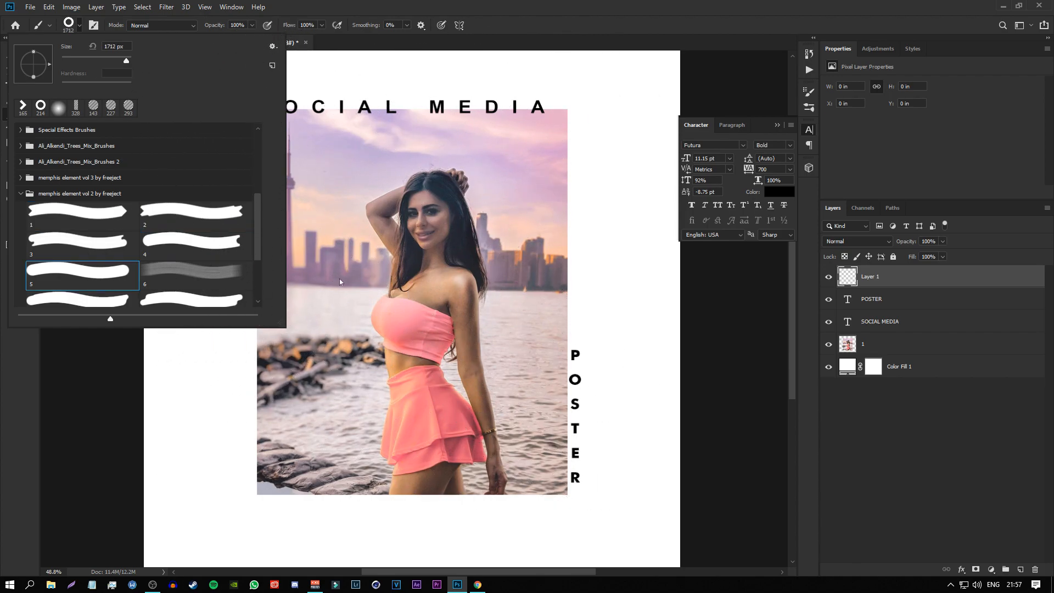
Try brushes 6, 7, 8 and 10 of the memphis element vol 2 set, and choose striped rectangle brush 11.
left_click(169, 268)
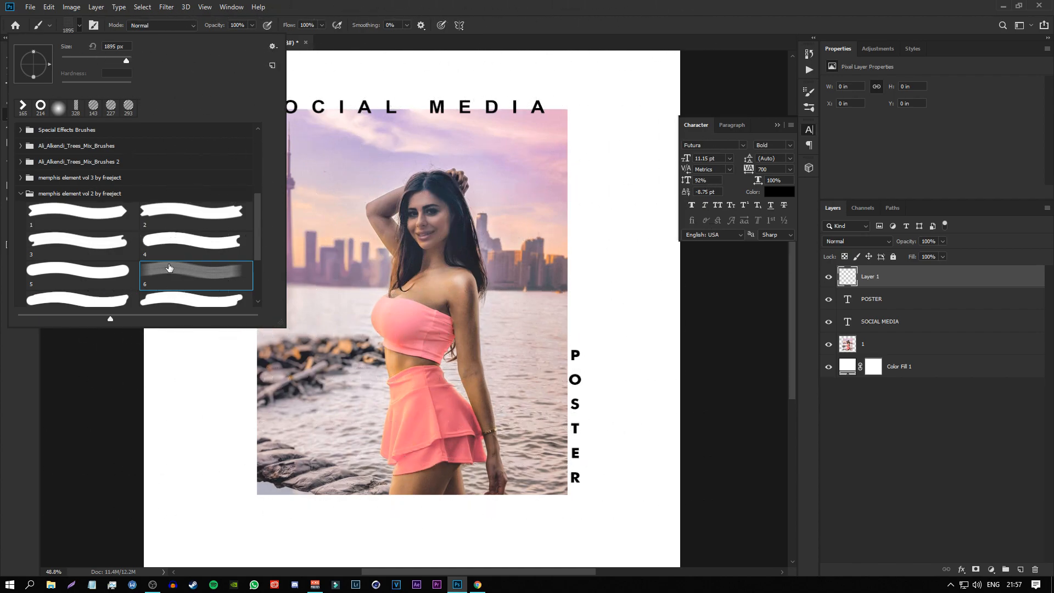
left_click(100, 290)
scroll(406, 264, "down", 2)
scroll(137, 269, "down", 2)
scroll(137, 269, "down", 1)
left_click(107, 231)
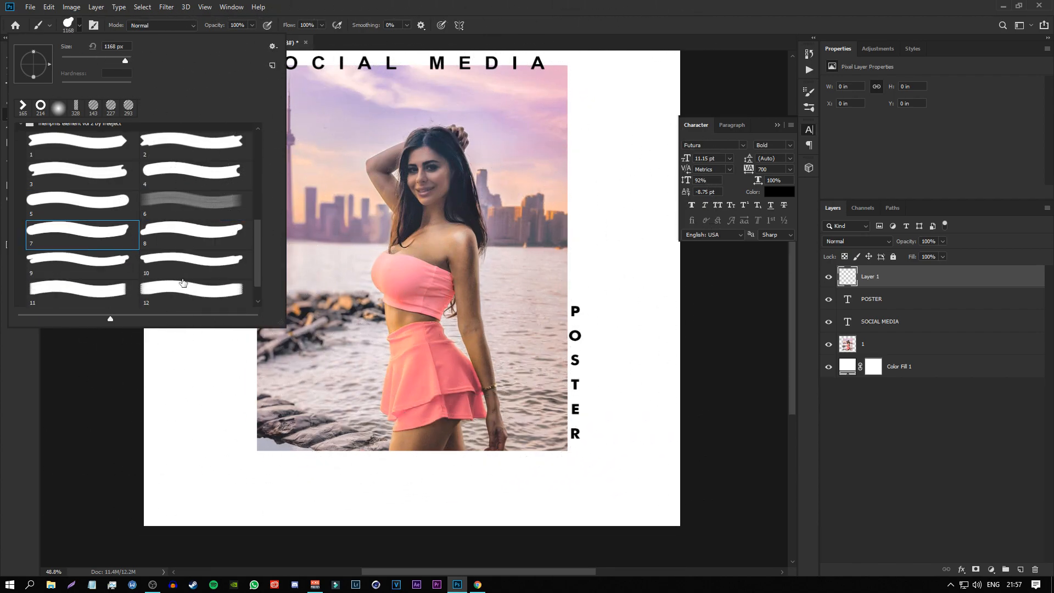
left_click(181, 246)
left_click(181, 257)
left_click(118, 289)
left_click(533, 267, "alt")
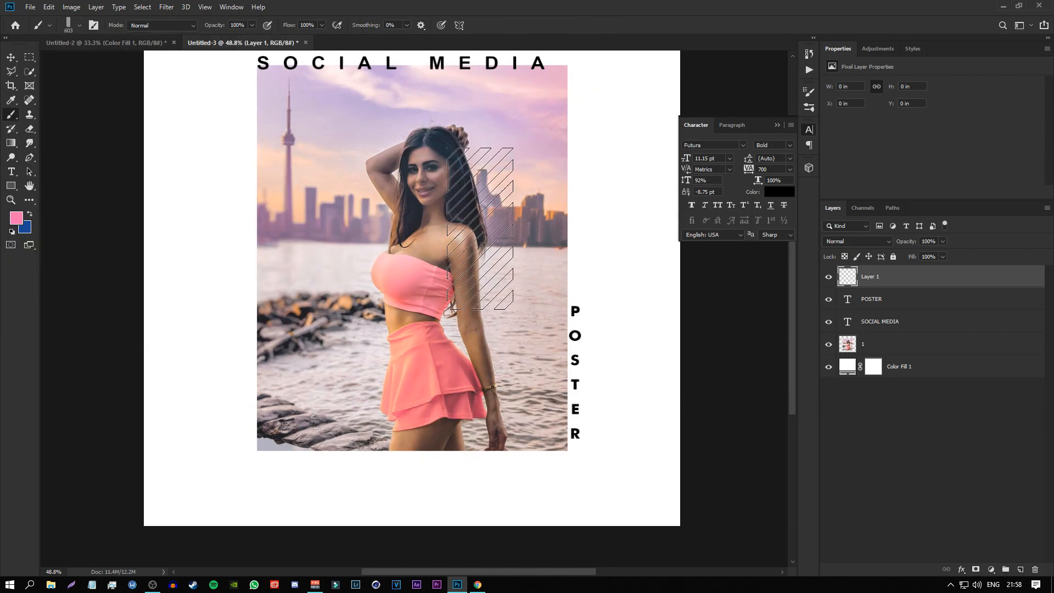
Try stamping the 603 px striped rectangle in pink across the photo's right edge.
scroll(581, 170, "down", 2)
left_click(550, 233)
key("ctrl+z")
scroll(572, 242, "up", 2)
left_click(566, 241)
scroll(614, 312, "down", 3)
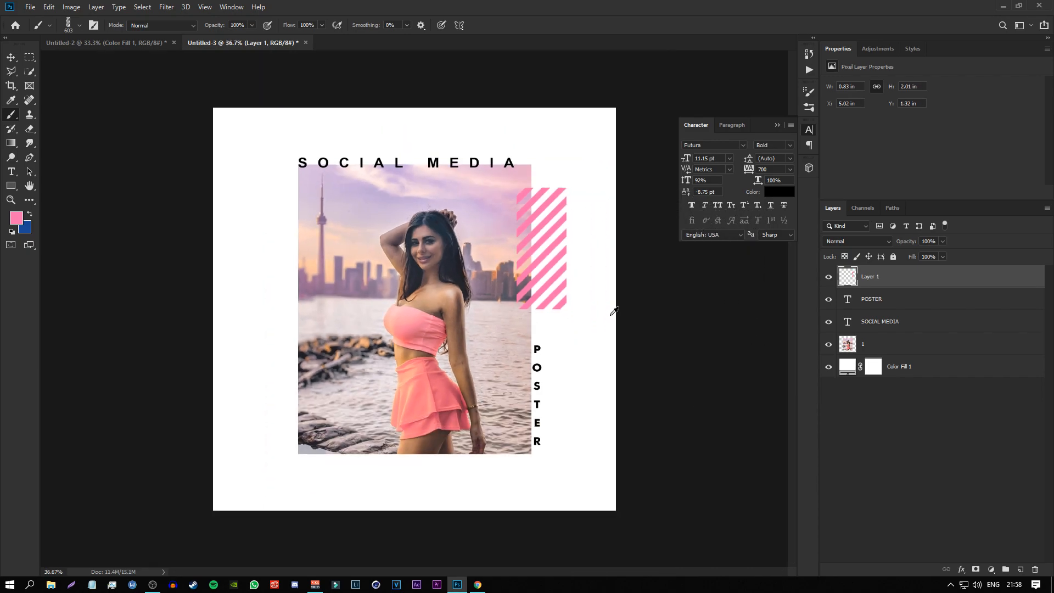
scroll(619, 311, "up", 2)
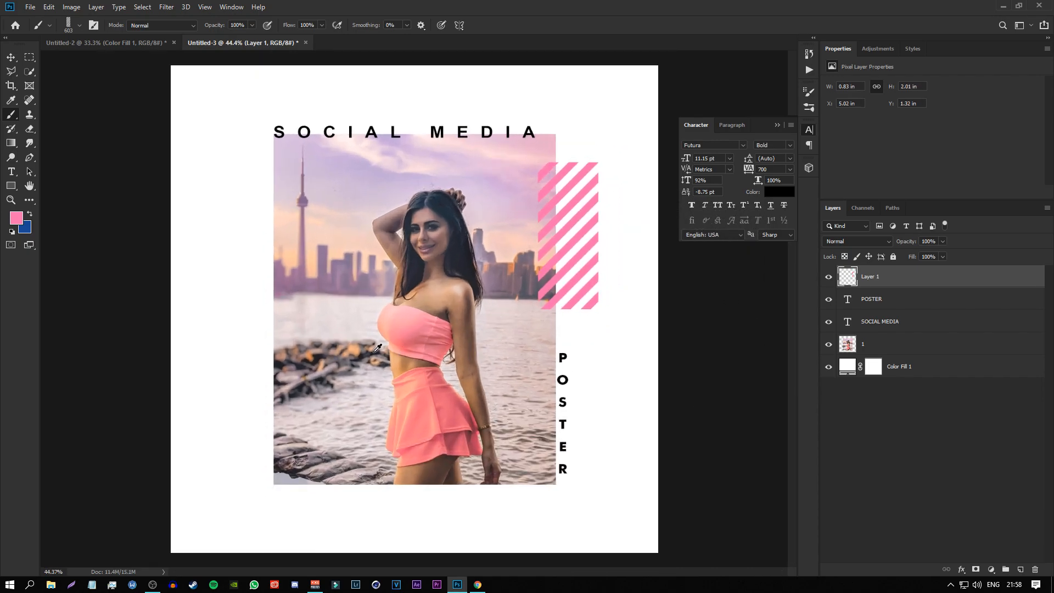
key("ctrl+z")
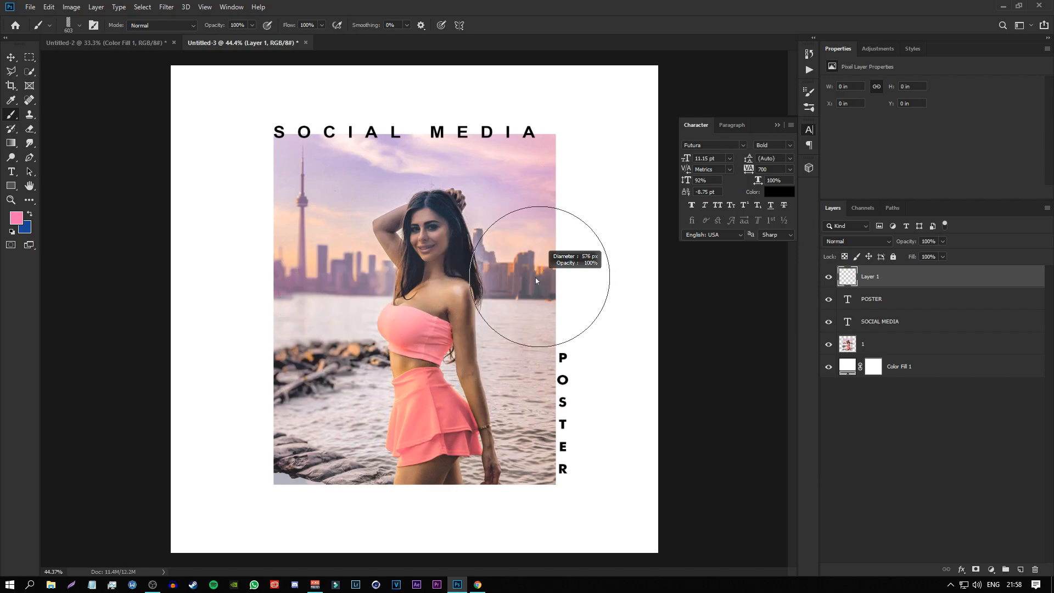
Reduce the striped rectangle brush to 360 px and stamp it in pink across the photo's upper right edge.
left_click_drag(547, 205, 567, 213)
left_click(562, 199)
key("ctrl+z")
left_click(559, 194)
scroll(232, 423, "down", 1)
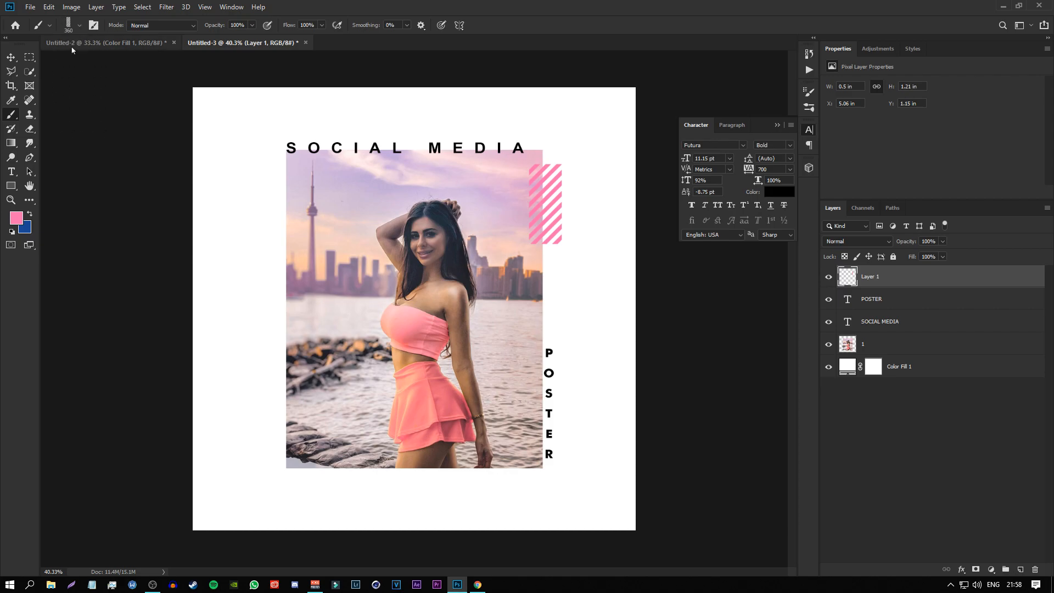
Choose striped square brush 12, reduce it to 265 px, and stamp it over the photo's lower left corner.
left_click(79, 26)
left_click(169, 285)
left_click_drag(417, 371, 256, 418)
left_click(283, 449)
key("ctrl+z")
left_click_drag(320, 459, 312, 459)
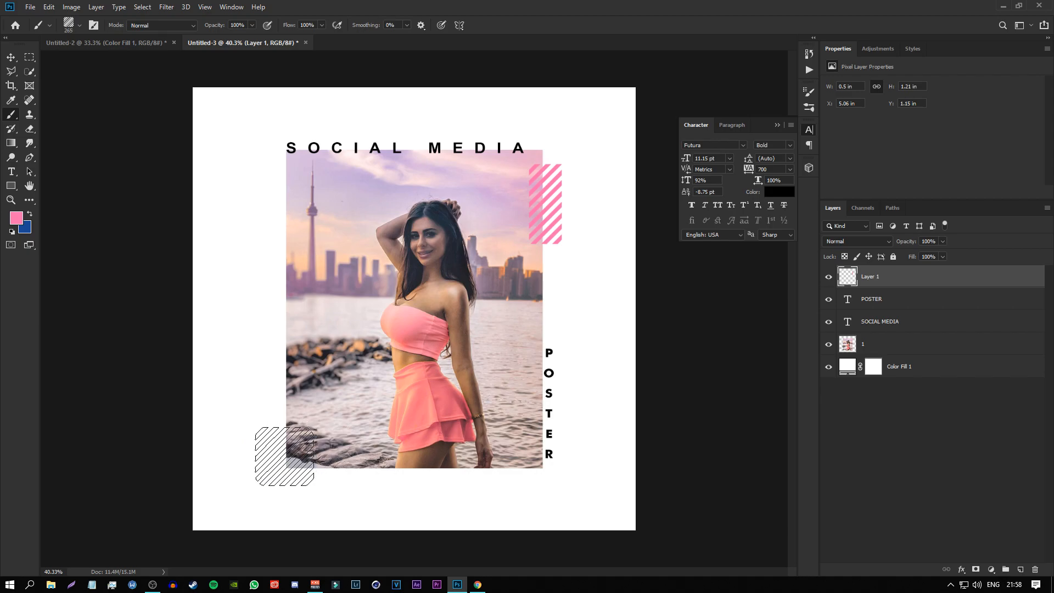
left_click(285, 456)
Try stamping the two-circle brush 8 over the photo's left side, and test another Memphis brush.
right_click(204, 71)
left_click(184, 226)
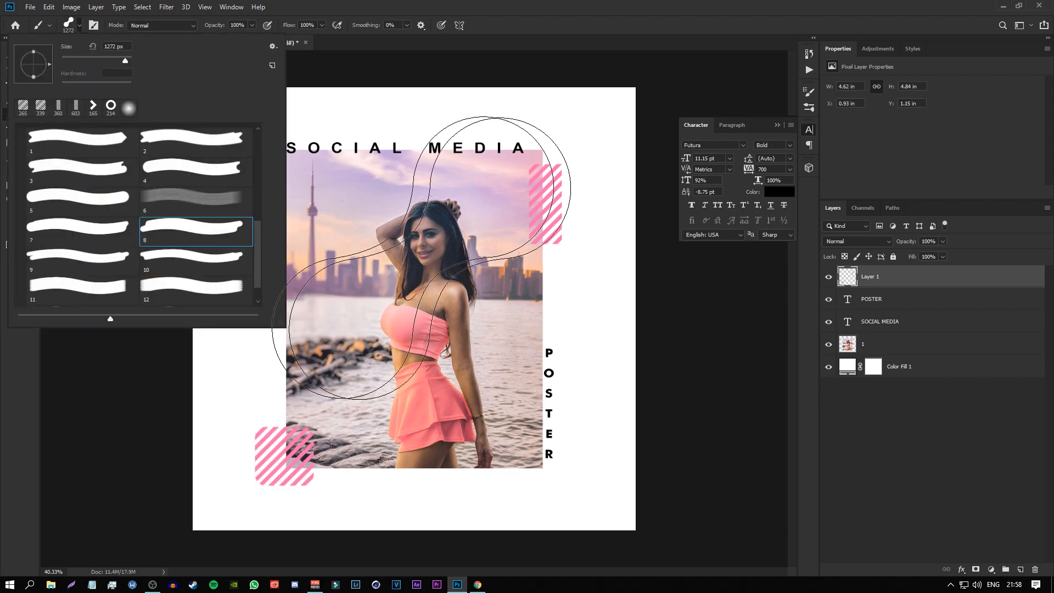
left_click_drag(514, 330, 437, 330)
left_click(295, 296)
key("ctrl+z")
left_click(79, 25)
scroll(176, 233, "down", 1)
left_click(80, 265)
left_click_drag(541, 314, 535, 314)
Stamp a large striped circle across the photo's upper left edge and a 163 px one below the POSTER text.
left_click(79, 25)
left_click(213, 281)
left_click_drag(466, 301, 287, 299)
left_click_drag(283, 216, 294, 217)
left_click(286, 207)
key("0")
left_click_drag(571, 483, 560, 486)
left_click(569, 496)
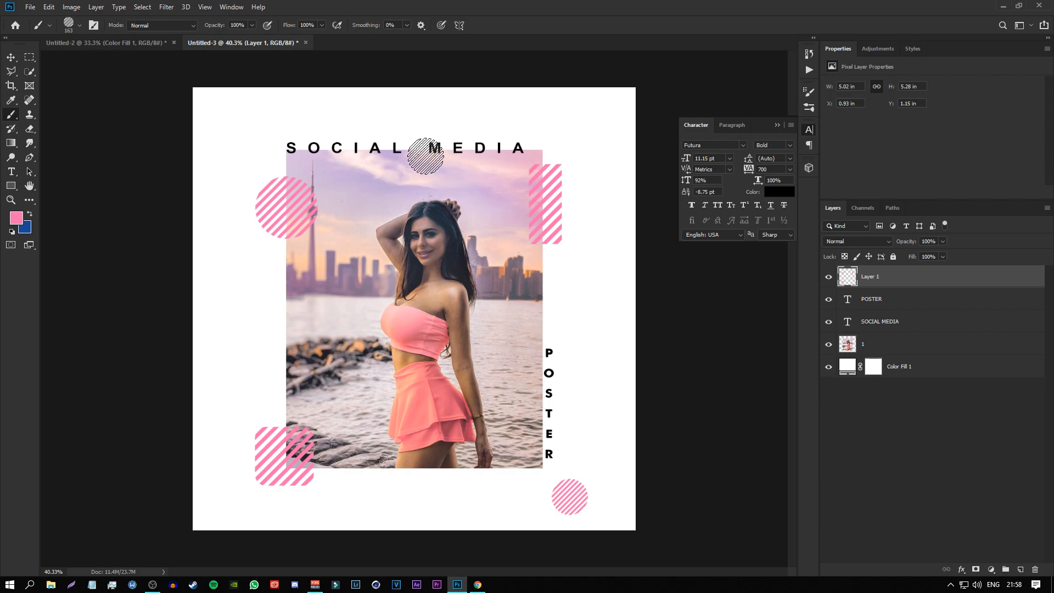
Stamp a 114 px striped circle beside SOCIAL MEDIA, a 94 px one beside the lower circle, and a 45 px pale dot at each group.
mouse_move(320, 141)
left_mouse_down()
mouse_move(267, 155)
mouse_move(278, 156)
left_mouse_up()
left_click(268, 159)
left_click_drag(586, 469, 588, 471)
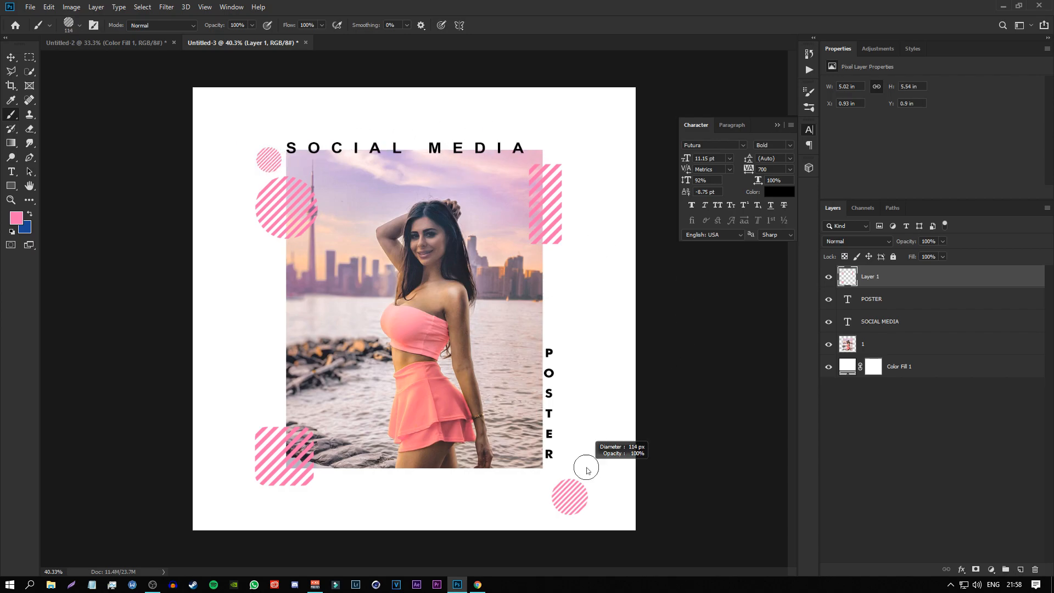
left_click_drag(536, 493, 537, 489)
left_click(537, 503)
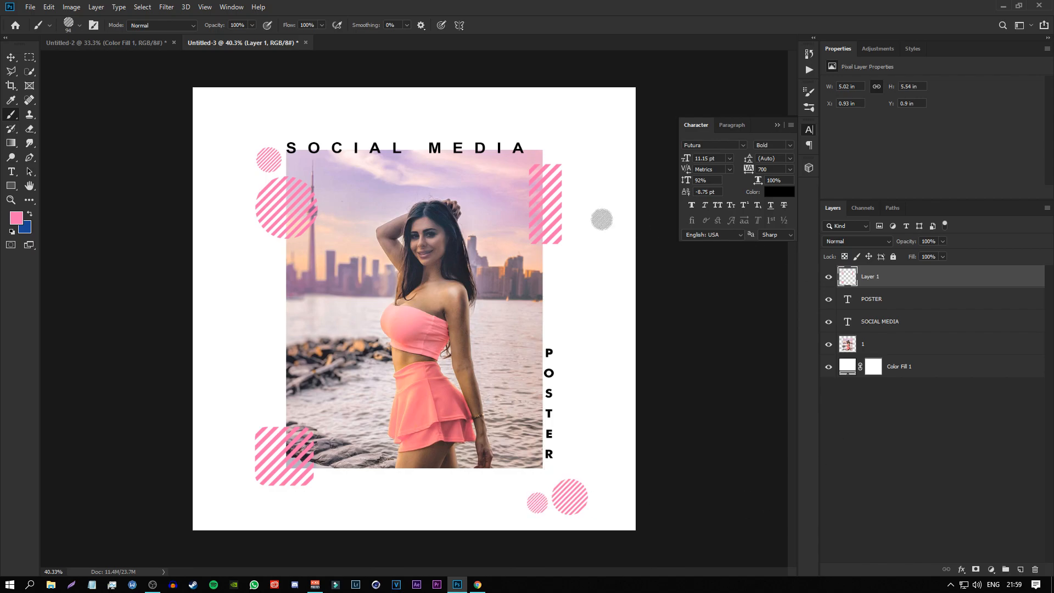
left_click_drag(547, 483, 541, 484)
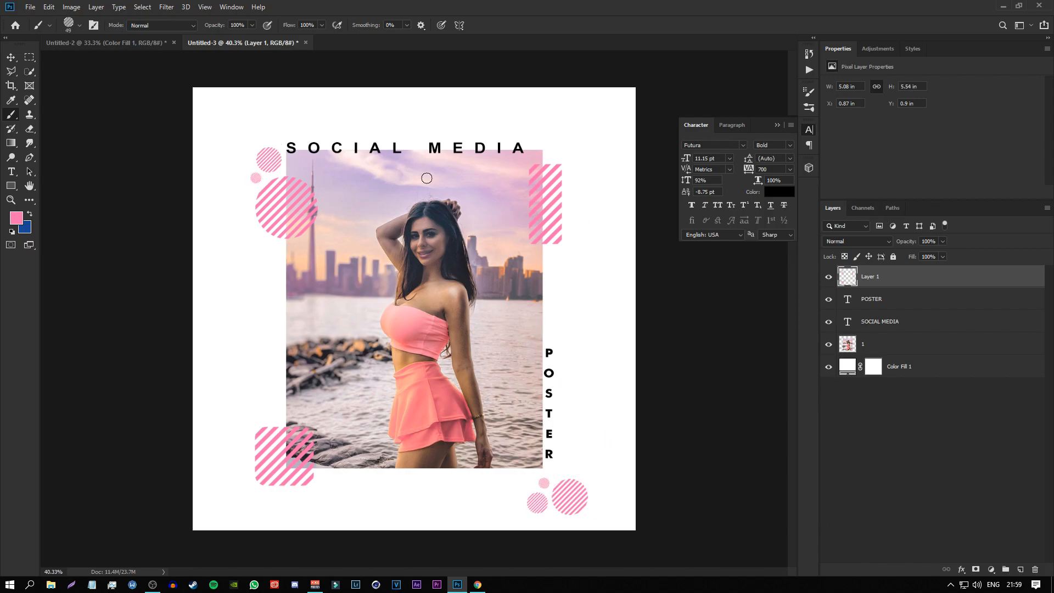
left_click(79, 25)
left_click(111, 141)
left_click_drag(567, 245, 472, 248)
left_click_drag(296, 326, 289, 330)
left_click(79, 25)
left_click(77, 169)
left_click(193, 152)
scroll(193, 152, "up", 2)
Choose the cross brush and stamp large crosses in the canvas's upper right and below the photo, plus a smaller one left of the photo.
left_click(198, 198)
left_click_drag(529, 213, 385, 213)
left_click_drag(582, 157, 527, 158)
left_click(592, 122)
left_click_drag(265, 336, 258, 337)
left_click(258, 337)
left_click(484, 494)
Stamp progressively smaller pink crosses above the title and in the white margins around the photo.
left_click_drag(307, 117, 313, 117)
left_click(309, 119)
left_click_drag(585, 348, 580, 348)
left_click(583, 347)
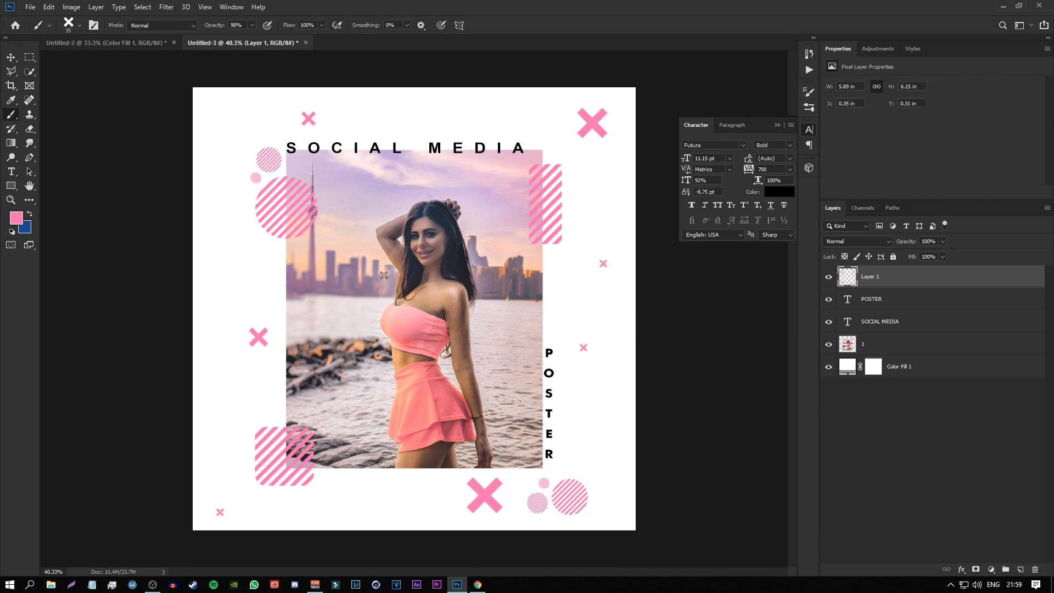
left_click(225, 237)
key("bracketleft")
left_click(592, 419)
left_click(558, 273)
Try stamping the chevron-shaped brush at about 60 px near the upper left striped circles.
left_click(80, 26)
left_click(83, 185)
mouse_move(546, 232)
left_mouse_down()
mouse_move(518, 220)
mouse_move(545, 232)
left_mouse_up()
left_click(222, 146)
scroll(357, 502, "up", 1)
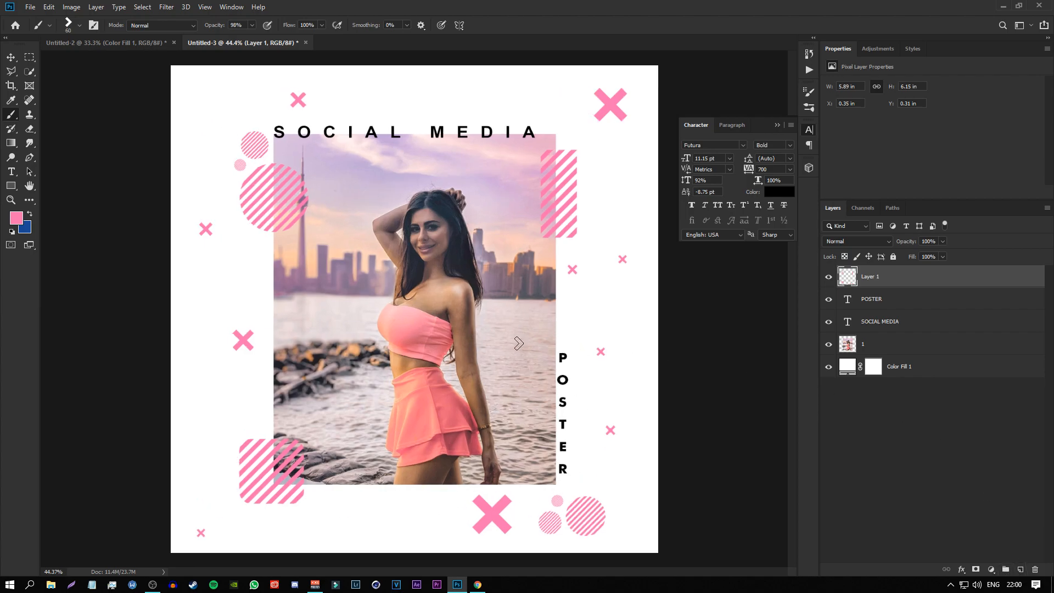
Add a horizontal text layer reading "SPILTREZ DESIGNS" starting in the white margin left of the photo.
key("t")
left_click(189, 285)
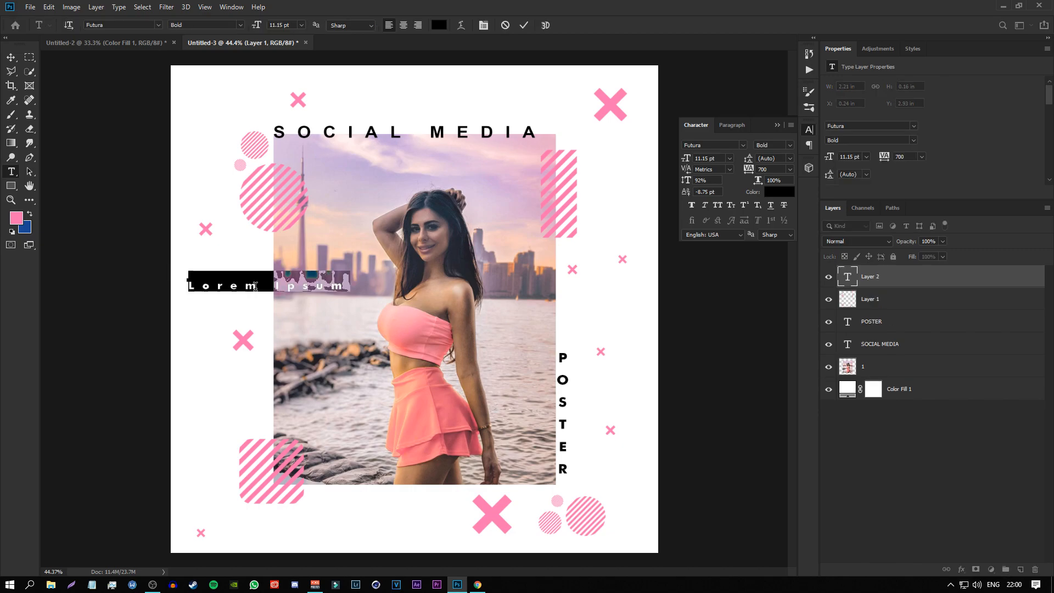
type("SPILTRE")
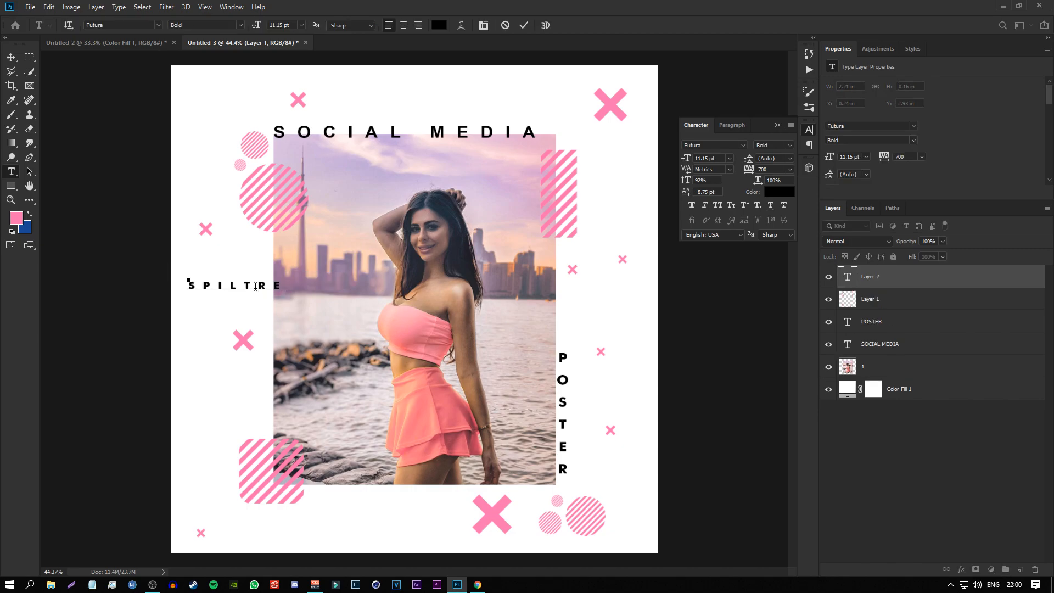
type("Z DESIGNS")
key("ctrl+a")
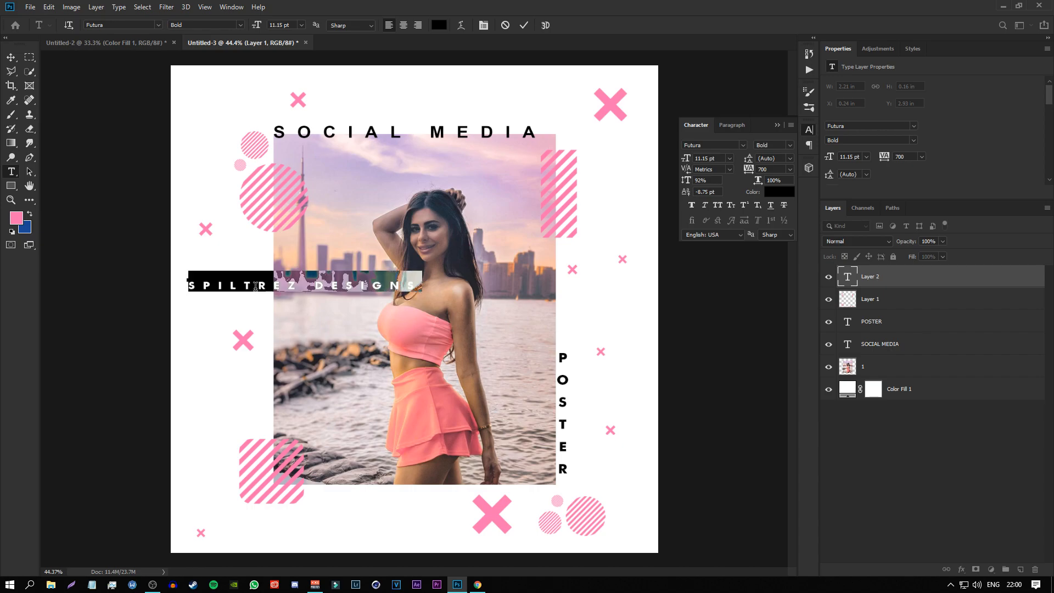
left_click(72, 25)
left_click(72, 25)
left_click(524, 26)
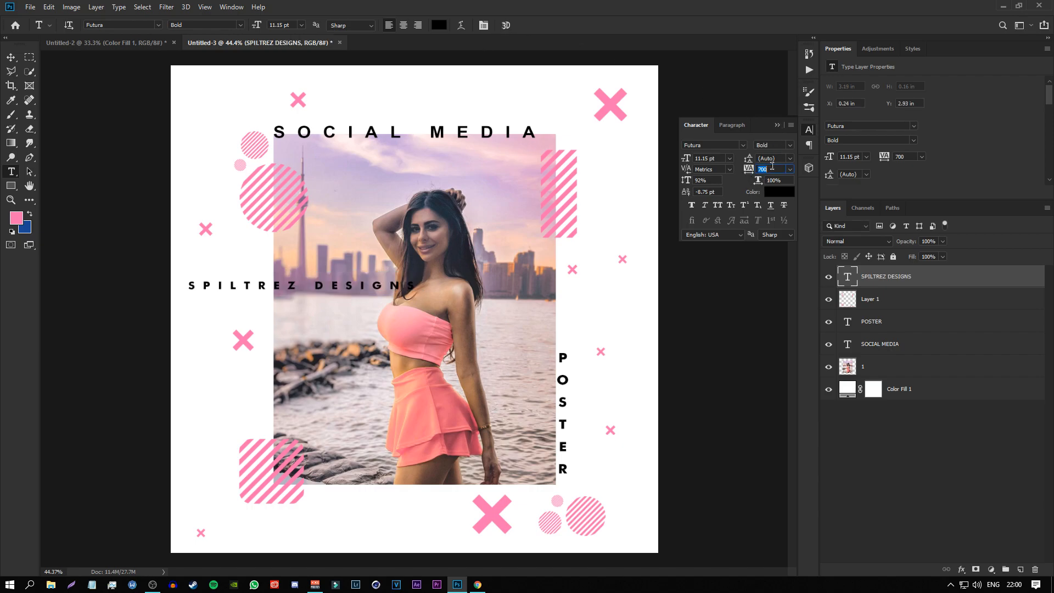
Set the SPILTREZ DESIGNS text to Arial Bold, 13.15 pt, with tracking 50.
key("Return")
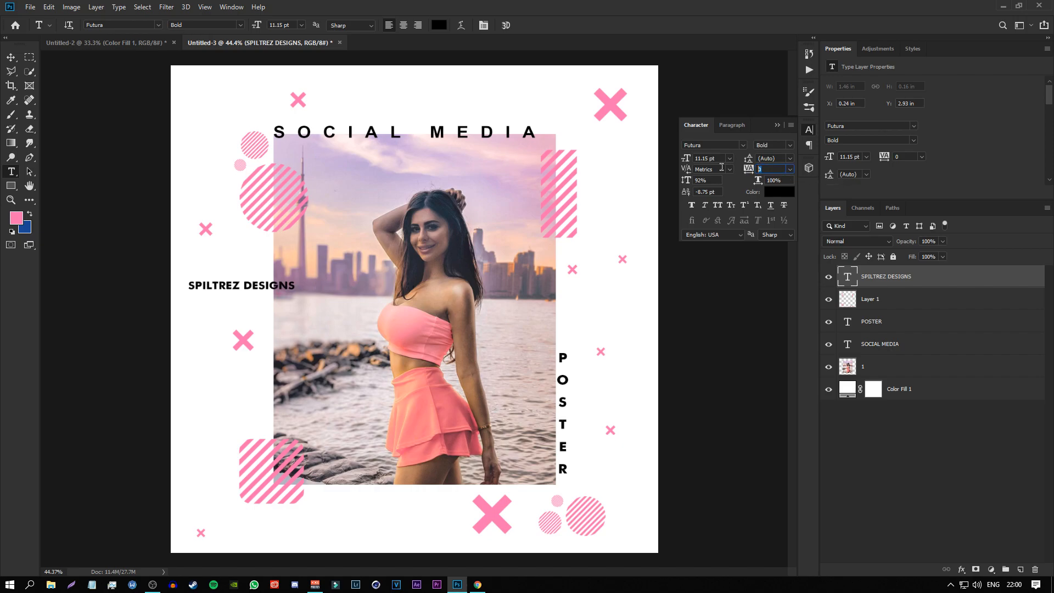
type("50")
key("Return")
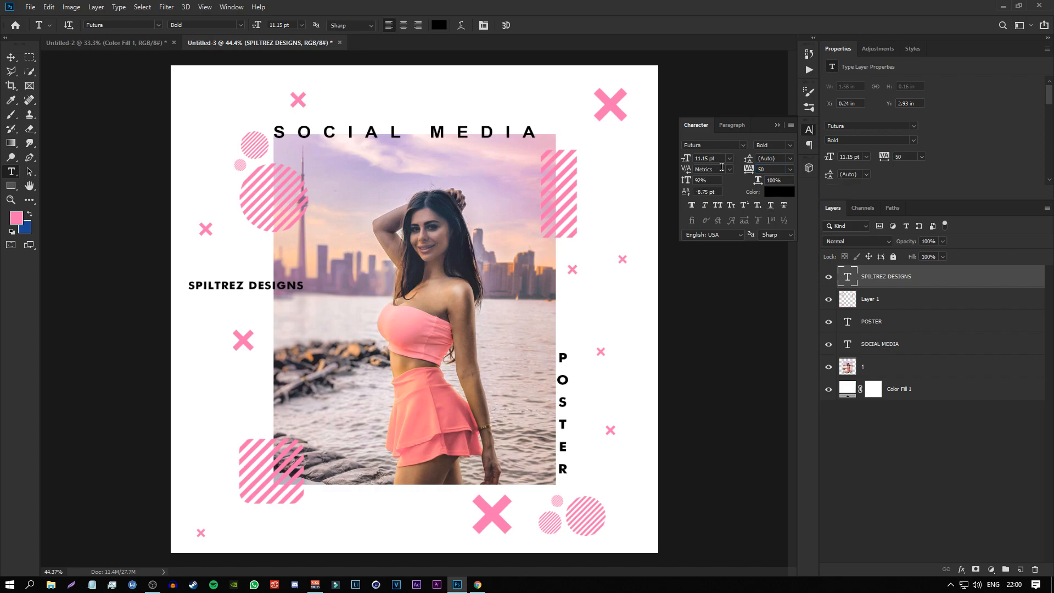
left_click_drag(688, 160, 688, 161)
left_click(158, 25)
left_click(144, 62)
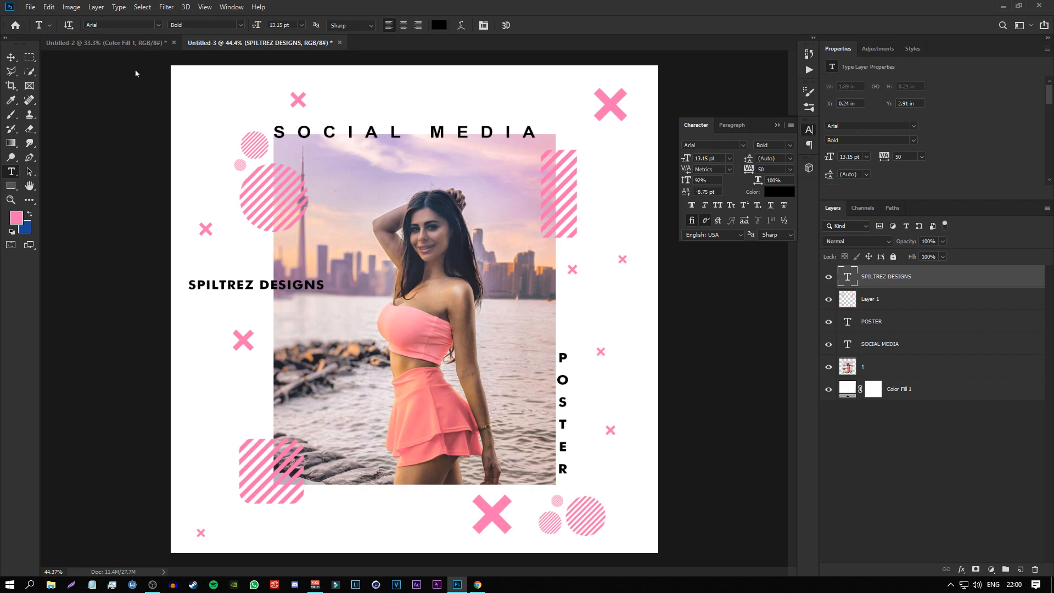
right_click(910, 281)
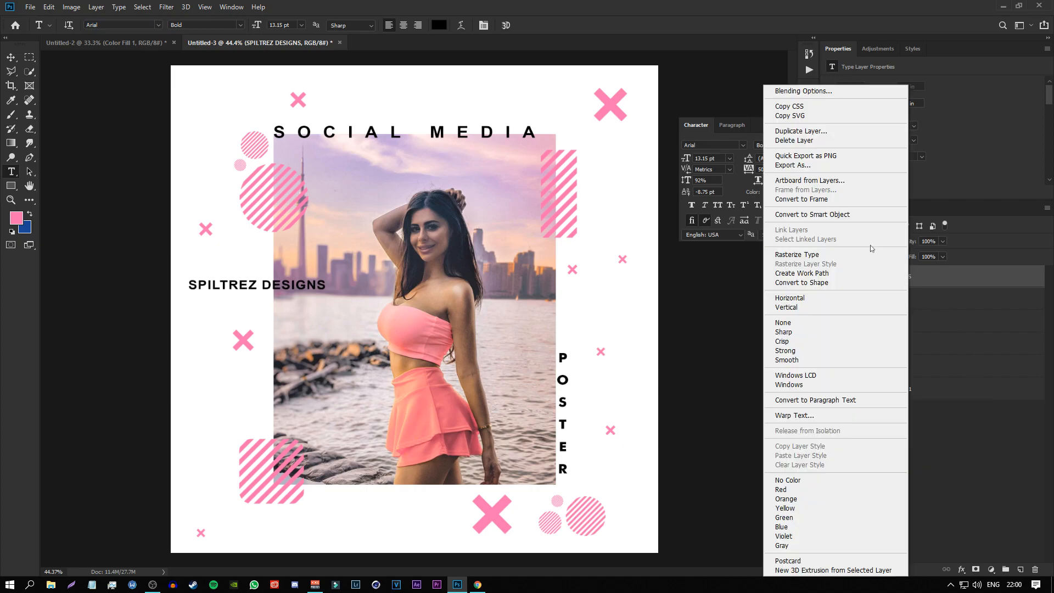
left_click(968, 286)
Rotate the SPILTREZ DESIGNS text 90° counter-clockwise, move it to the canvas's upper left corner, and scale it to 77.35%.
key("ctrl+t")
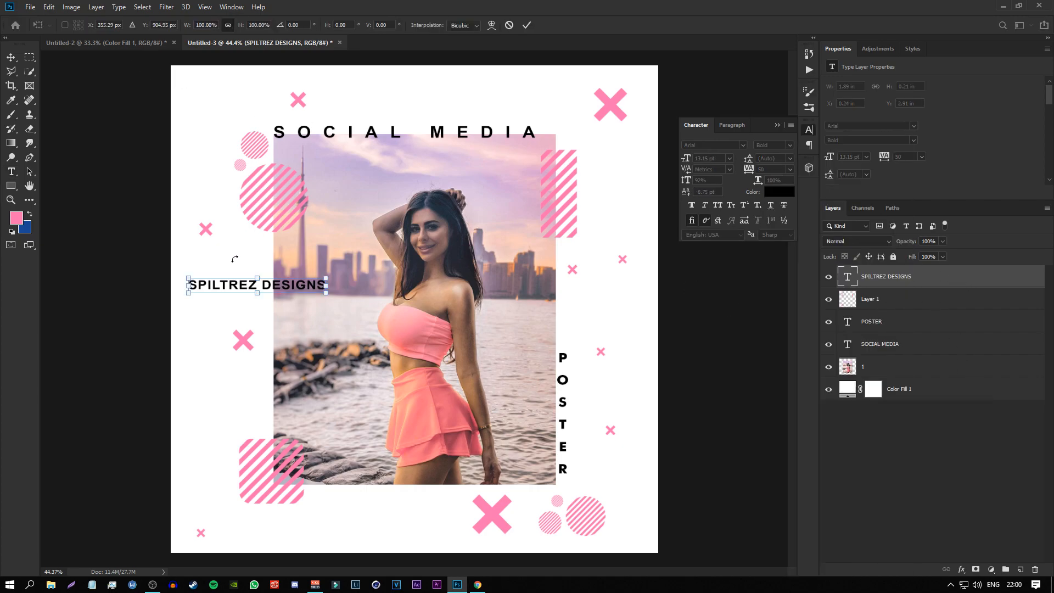
right_click(276, 286)
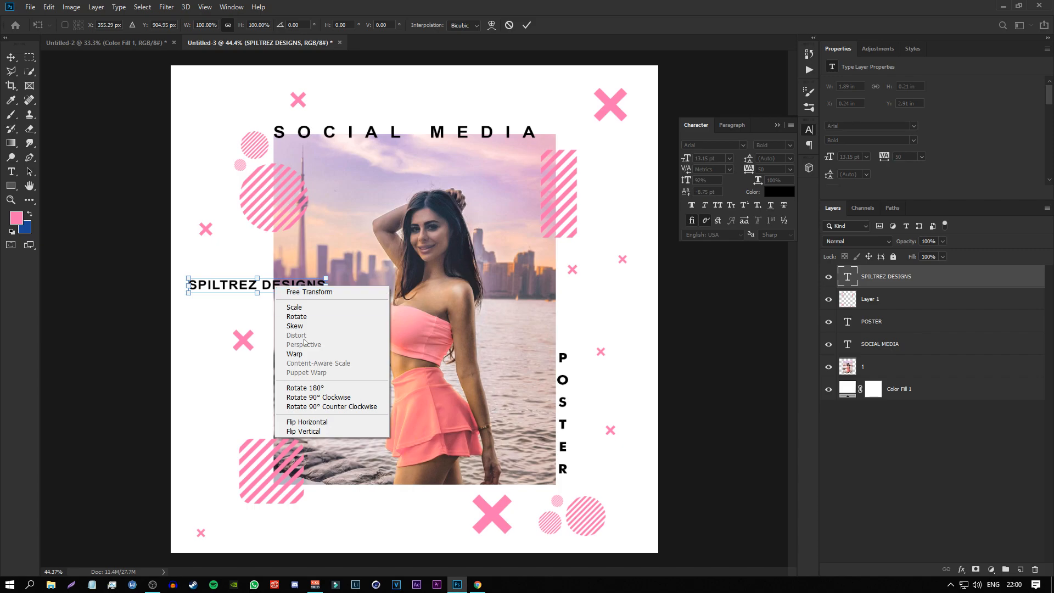
left_click(331, 406)
left_click_drag(258, 289, 182, 167)
left_click_drag(189, 230, 188, 200)
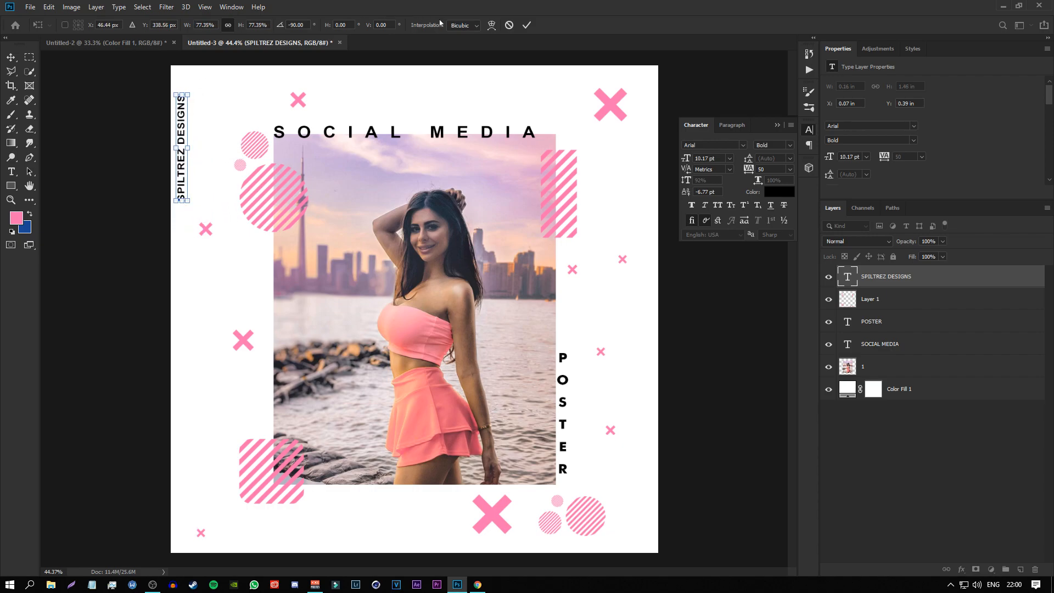
left_click(527, 26)
left_click(884, 438)
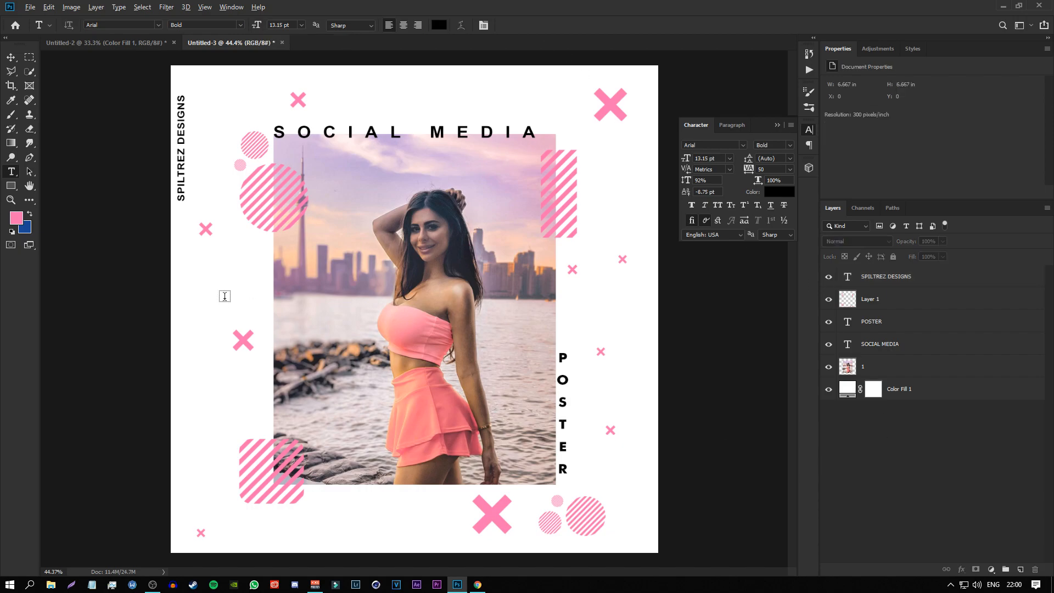
Scale the SPILTREZ DESIGNS text down to about 8.5 pt in its upper left position.
scroll(228, 296, "down", 2)
scroll(378, 301, "up", 2)
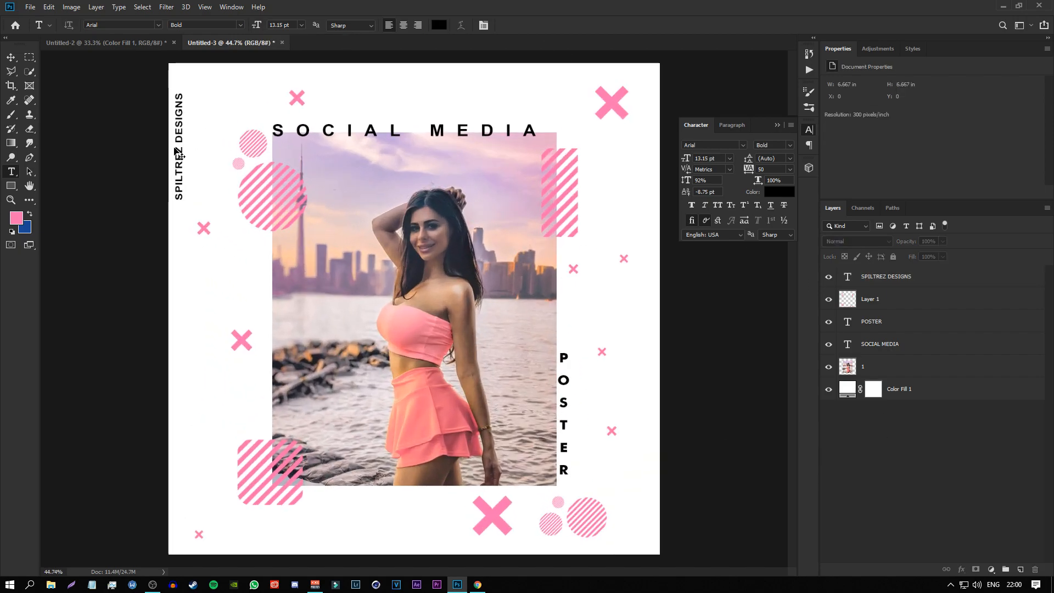
left_click(894, 276)
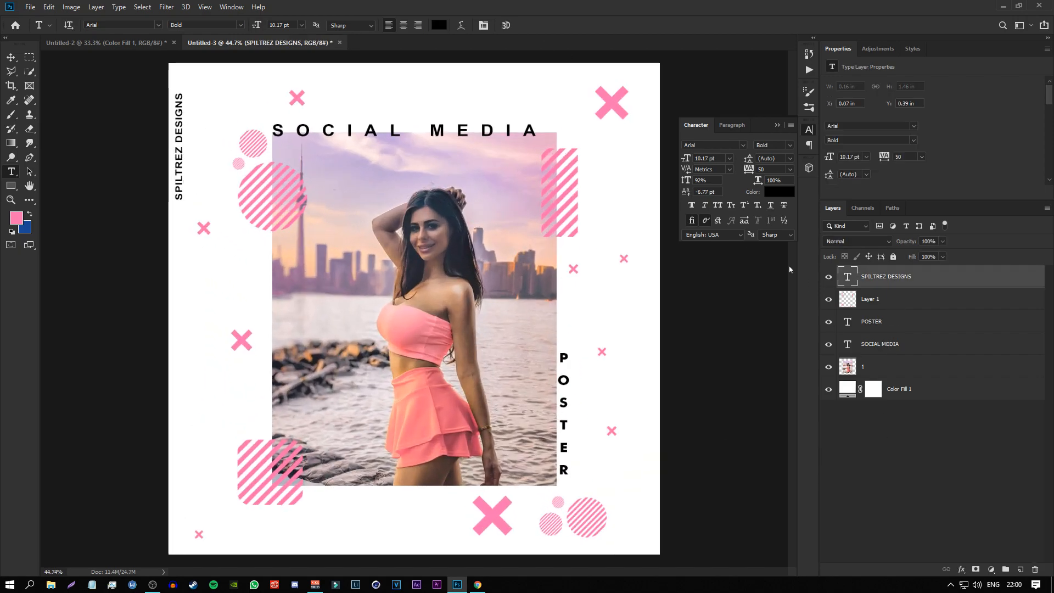
key("ctrl+t")
left_click_drag(187, 201, 186, 182)
left_click(526, 25)
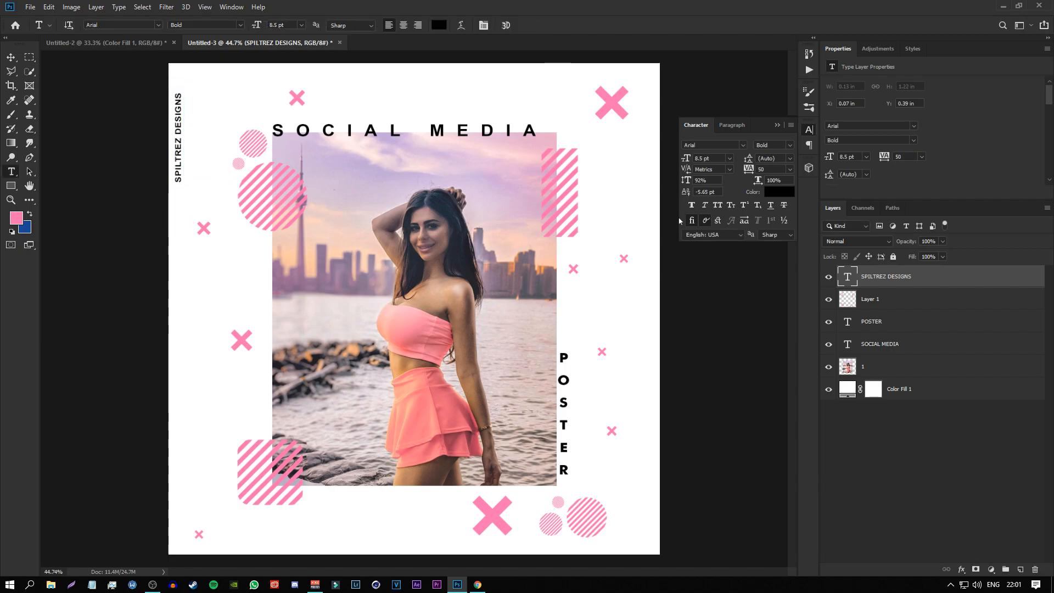
left_click(894, 518)
left_click(636, 410)
key("Escape")
Duplicate the SPILTREZ DESIGNS text layer, show the rulers, and move the copy to the canvas's lower right edge.
left_click(894, 277)
key("ctrl+j")
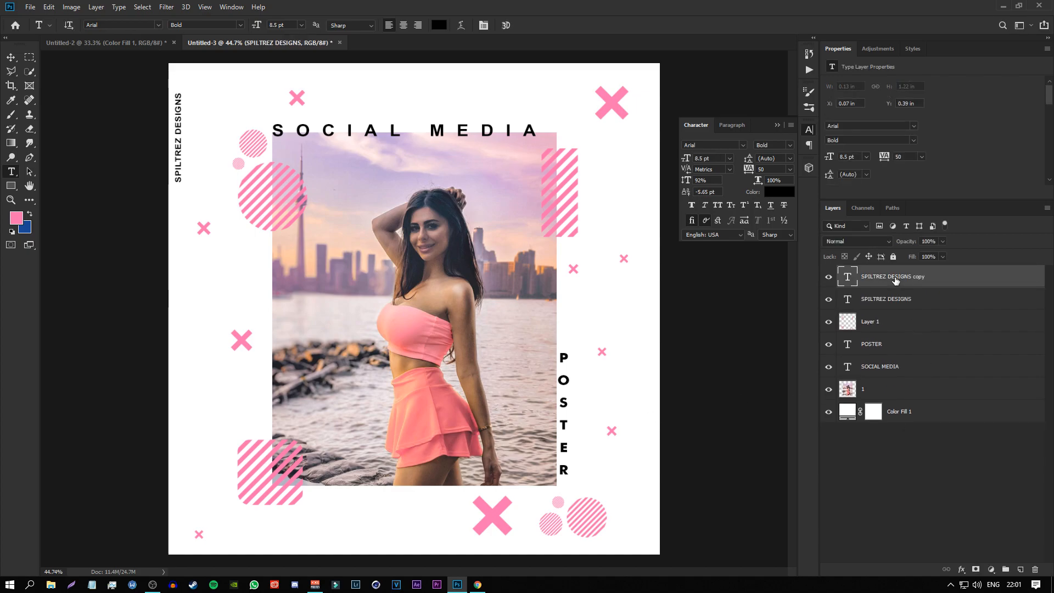
key("ctrl+t")
key("ctrl+r")
left_click_drag(184, 137, 657, 423)
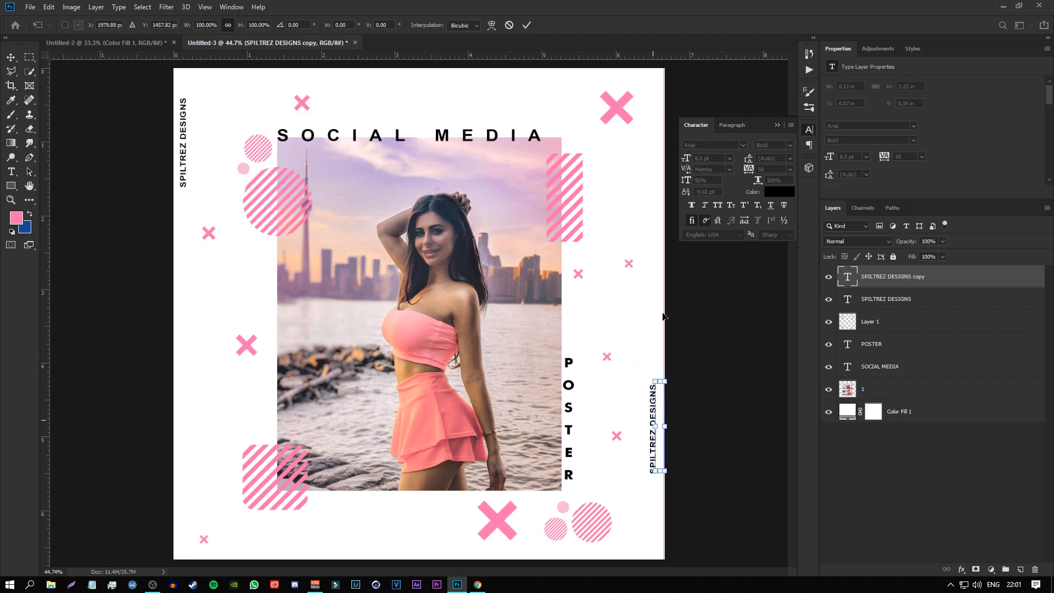
left_click(527, 24)
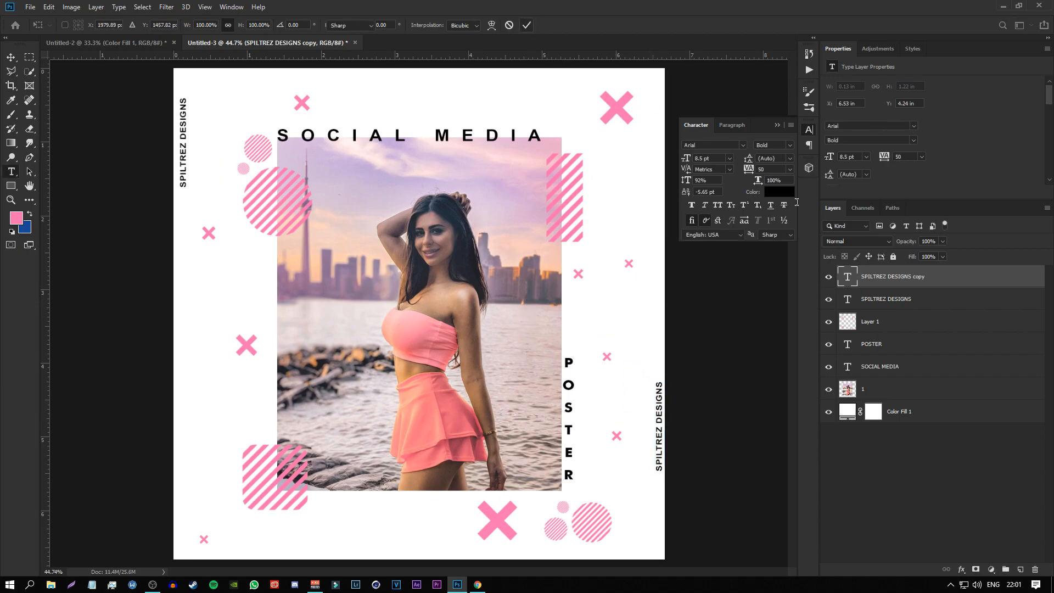
Replace the lower right text copy with "NO." followed by the nine-digit number.
double_click(850, 277)
key("BackSpace")
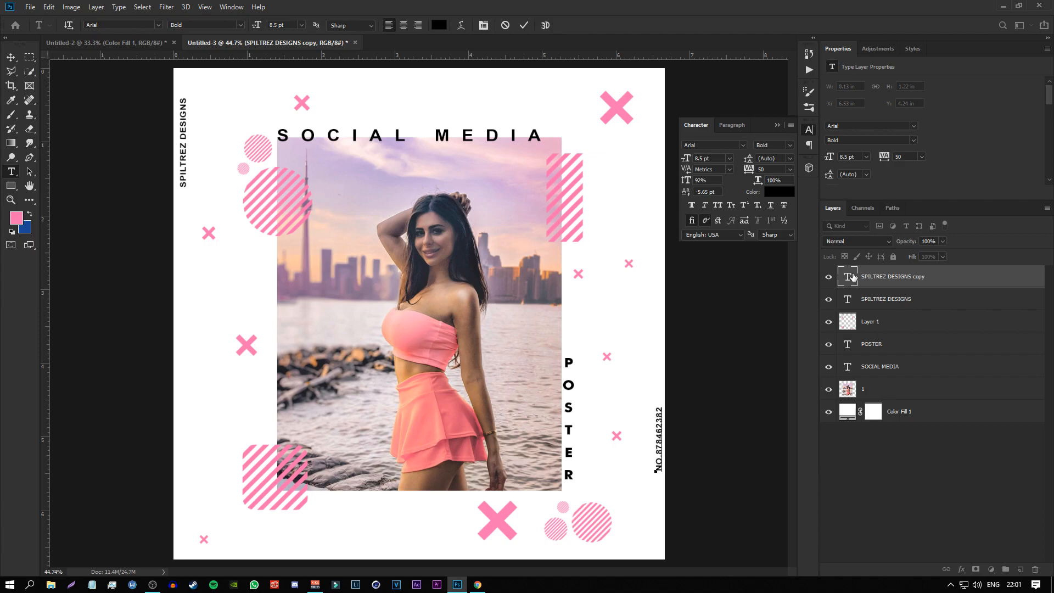
left_click(523, 25)
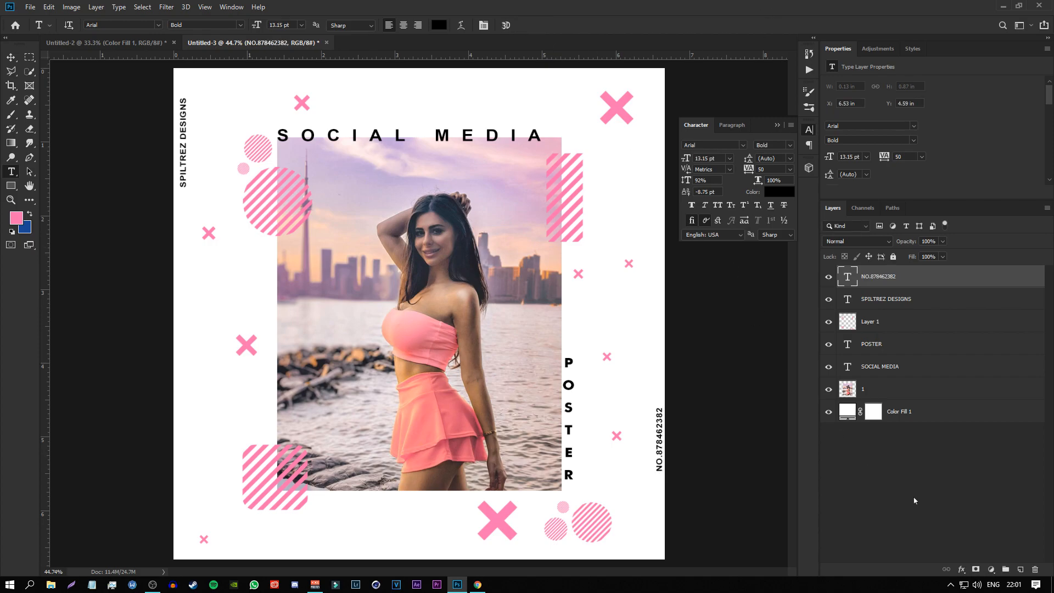
Scale the vertical number text to 119.91% and move it up along the canvas's right margin.
key("ctrl+t")
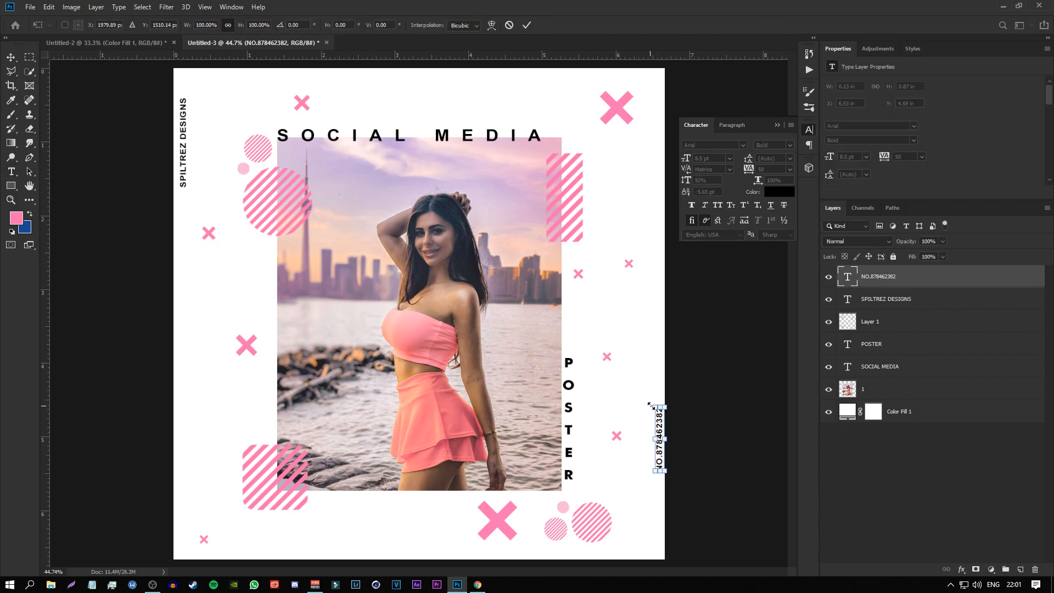
left_click_drag(650, 405, 656, 333)
left_click(527, 25)
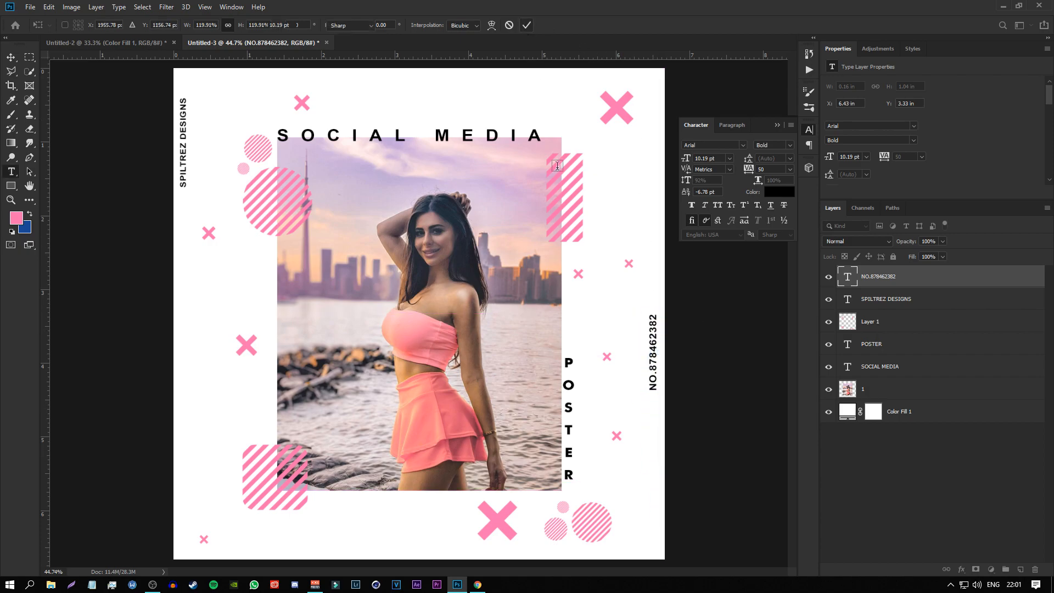
scroll(595, 397, "down", 4)
scroll(555, 397, "up", 3)
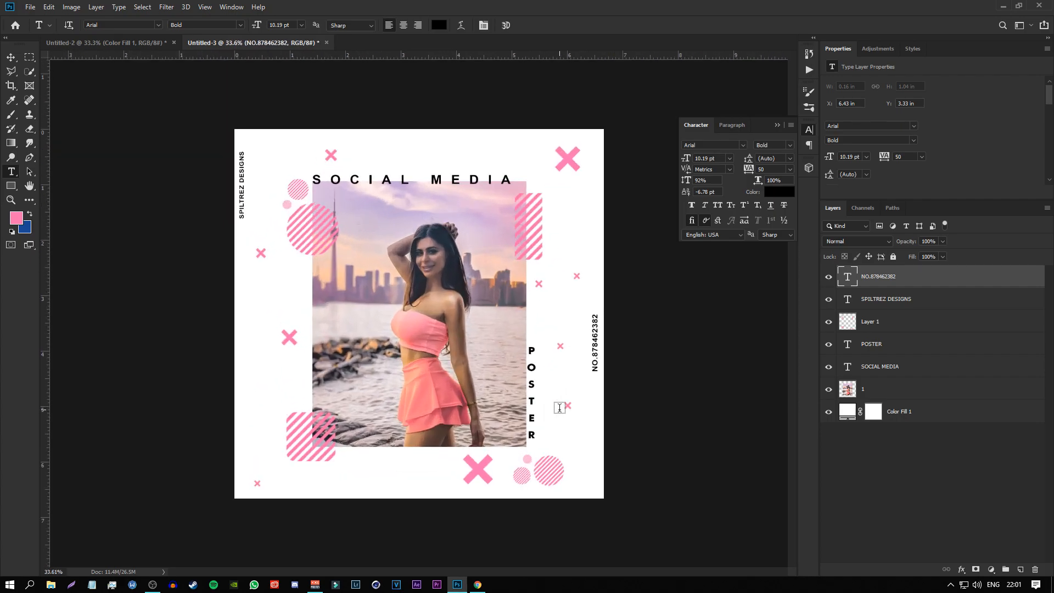
Nudge the vertical number text closer to the canvas's right edge.
key("ctrl+t")
key("Right")
key("Right")
key("Right")
key("Right")
key("Right")
key("Right")
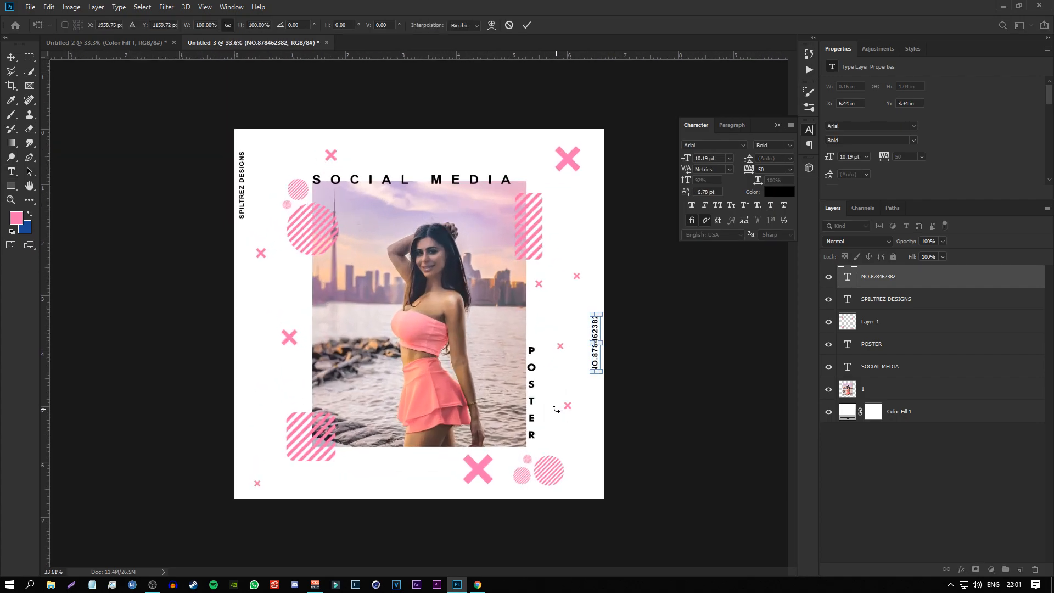
key("Right")
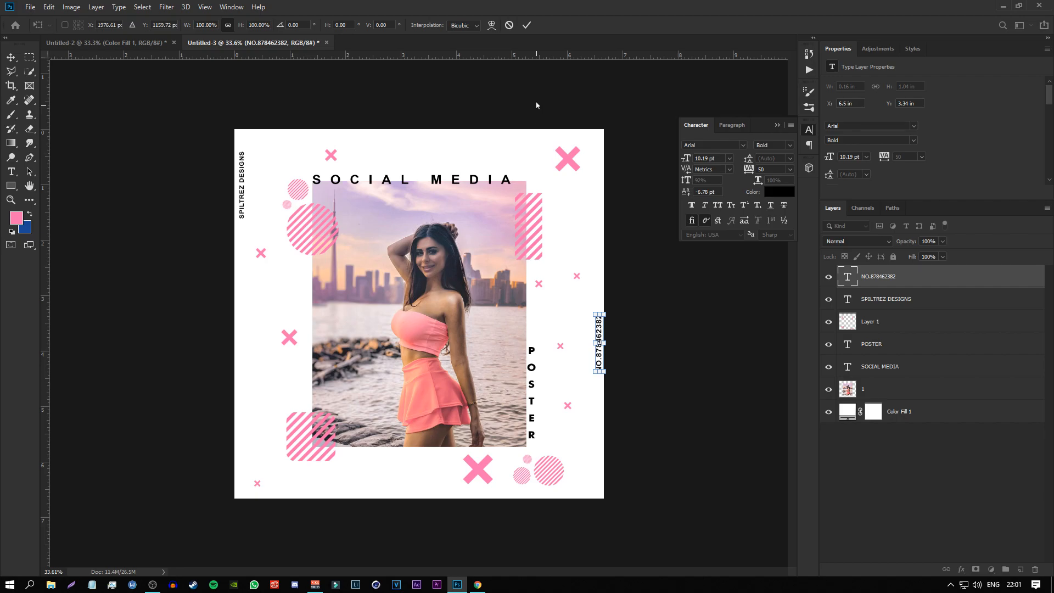
left_click(526, 25)
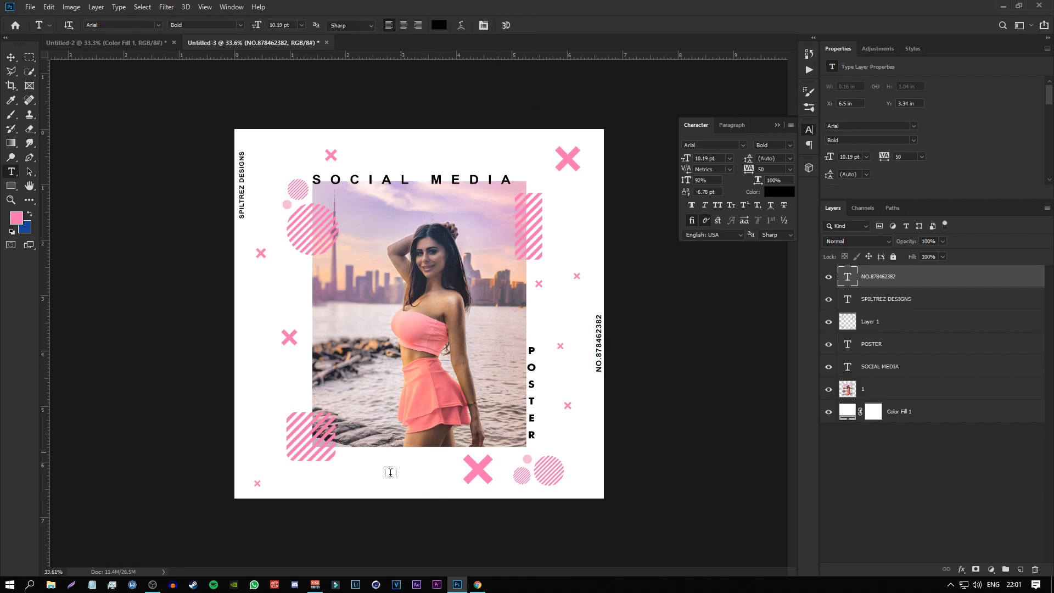
Add the text "AZZYLAND" in the white area below the photo.
scroll(374, 507, "up", 3)
left_click(313, 547)
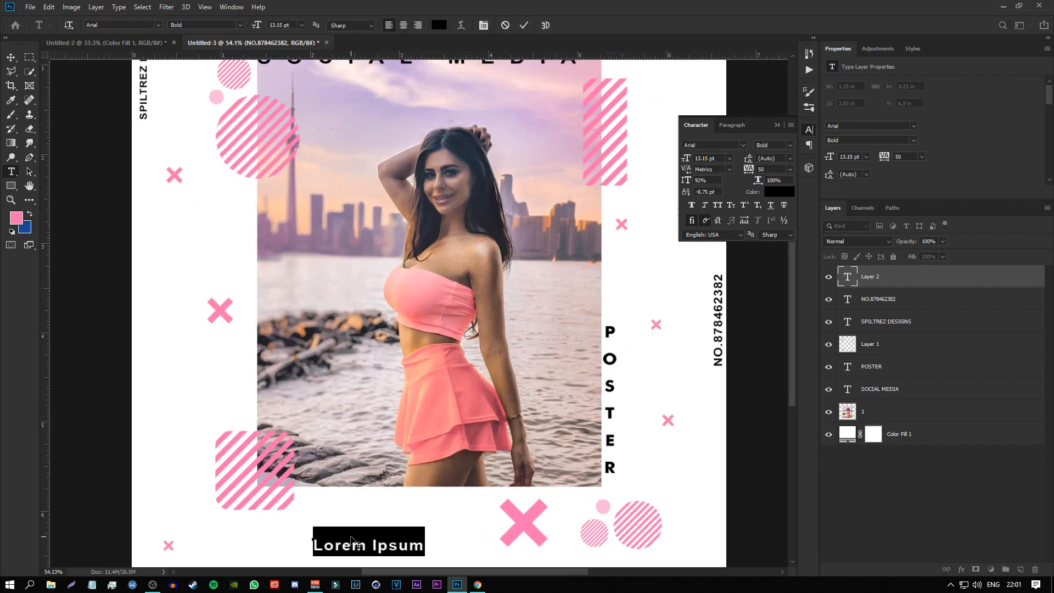
type("AZZYLAND")
key("ctrl+a")
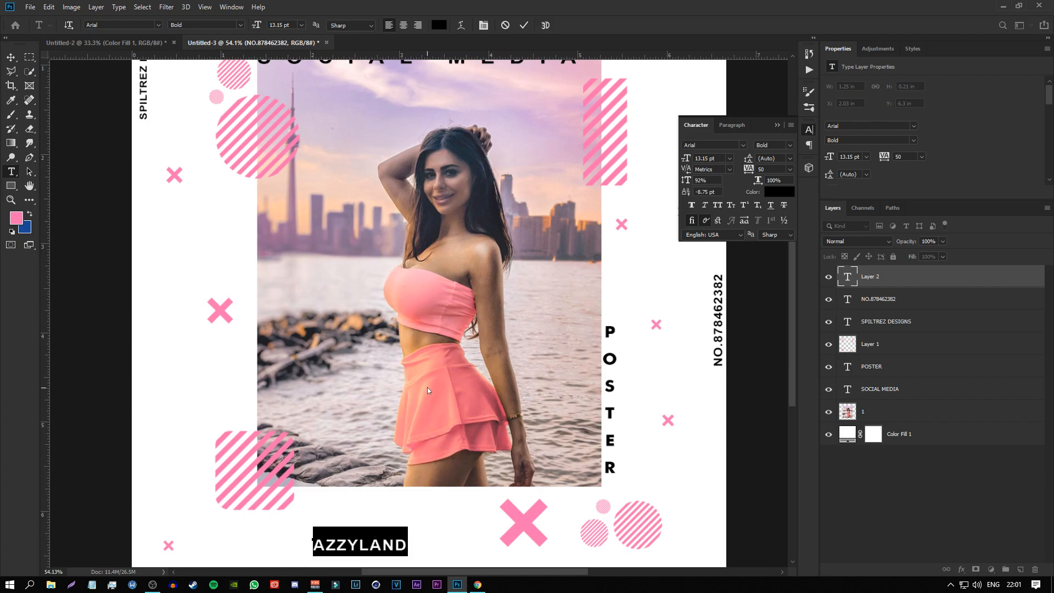
left_click(524, 25)
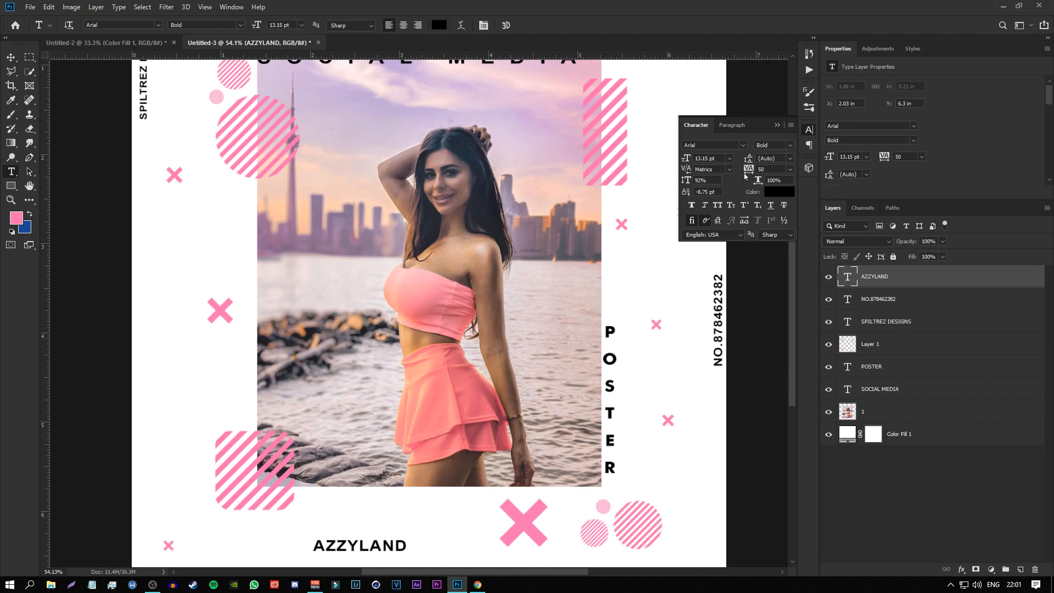
Set the AZZYLAND text's tracking to 530 and its font size to 10.15 pt.
left_click_drag(750, 171, 815, 173)
left_click_drag(689, 163, 687, 160)
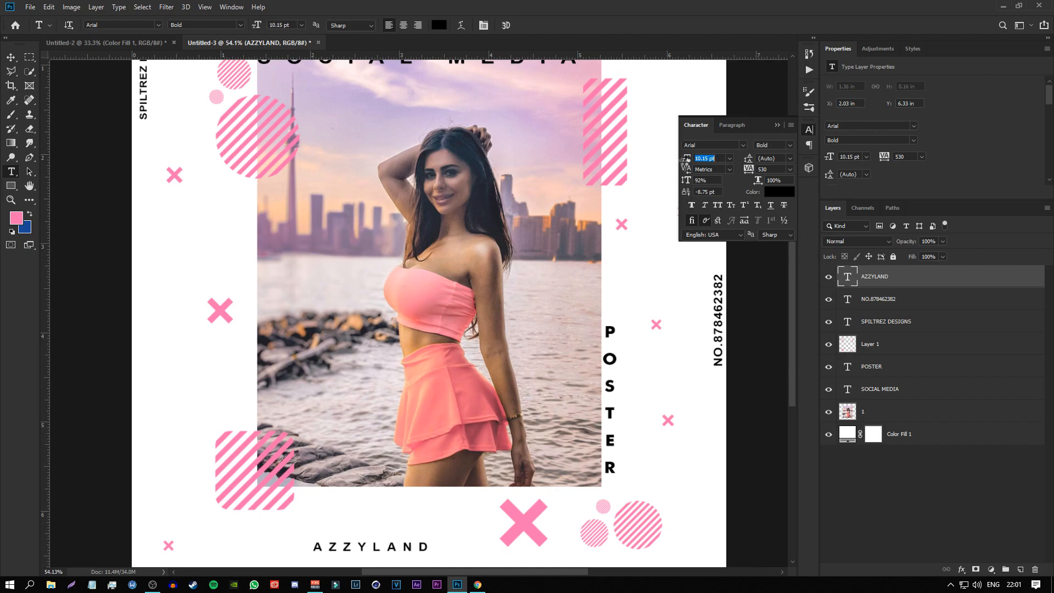
left_click(996, 447)
scroll(435, 460, "down", 6)
scroll(434, 460, "up", 5)
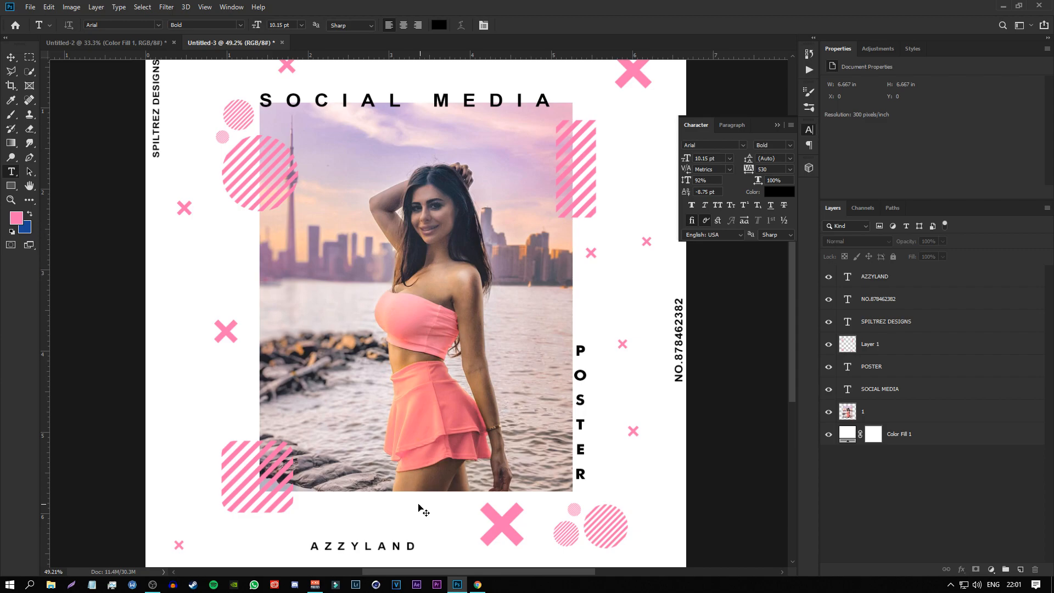
left_click(875, 276)
key("ctrl+t")
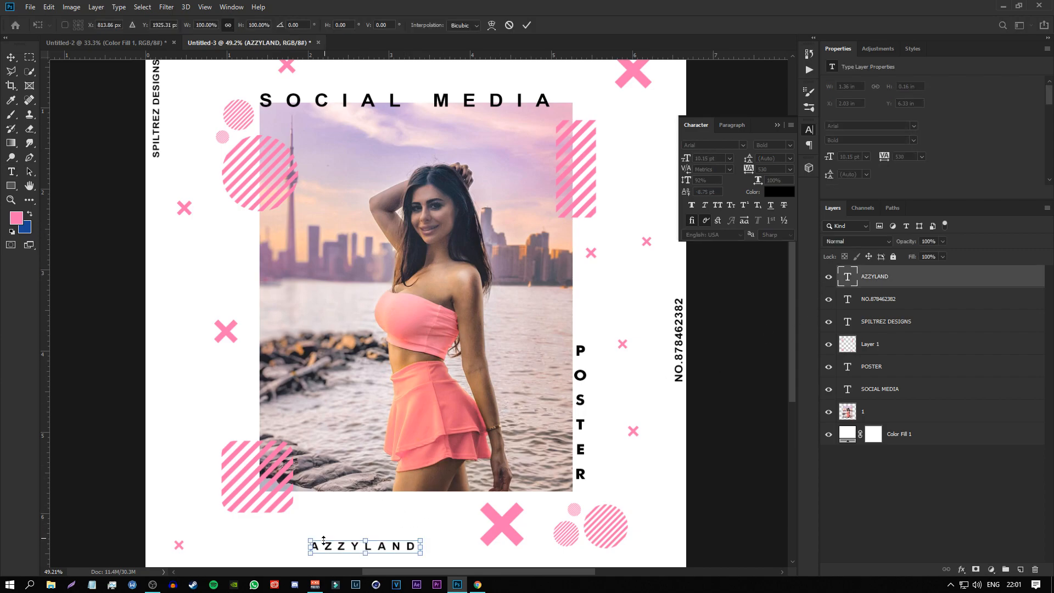
left_click_drag(357, 551, 341, 532)
left_click(509, 25)
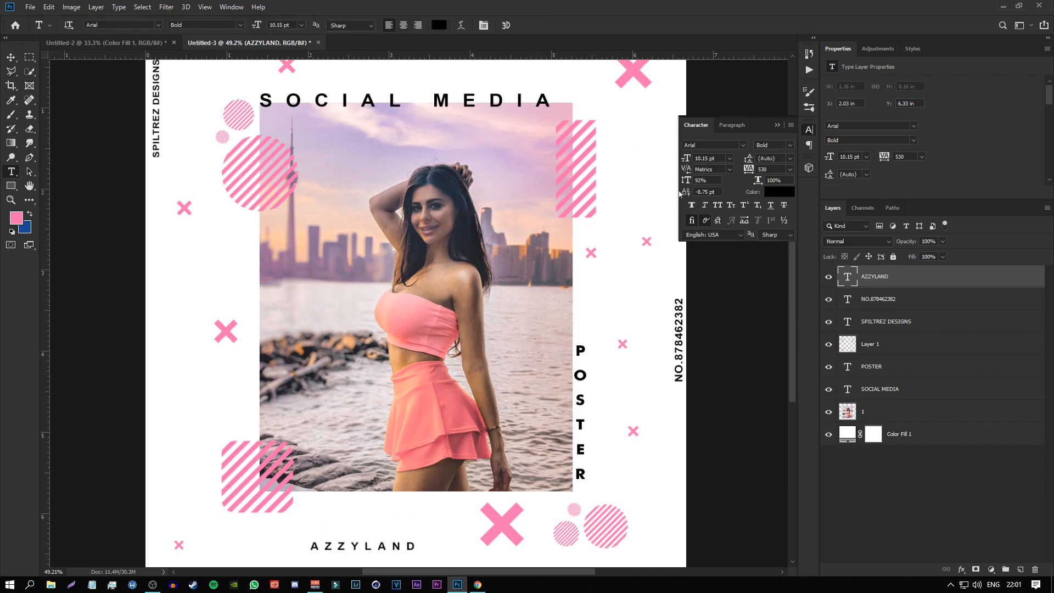
Move the AZZYLAND text up and slightly right so it sits closer beneath the photo.
key("ctrl+t")
left_click_drag(392, 546, 407, 520)
left_click(526, 25)
left_click(878, 488)
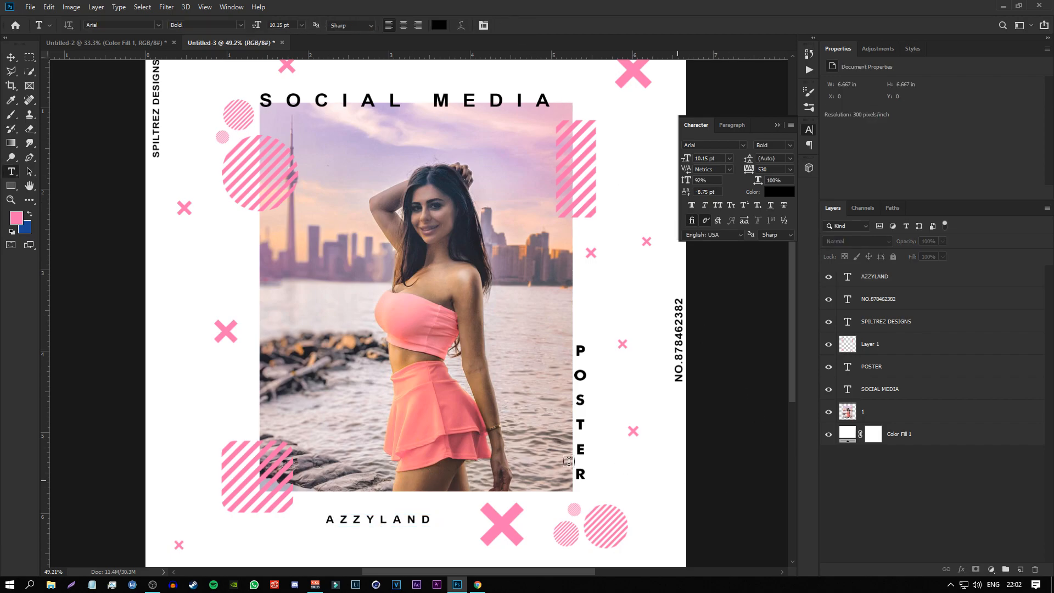
scroll(564, 450, "down", 6)
scroll(560, 445, "down", 3)
scroll(560, 444, "up", 5)
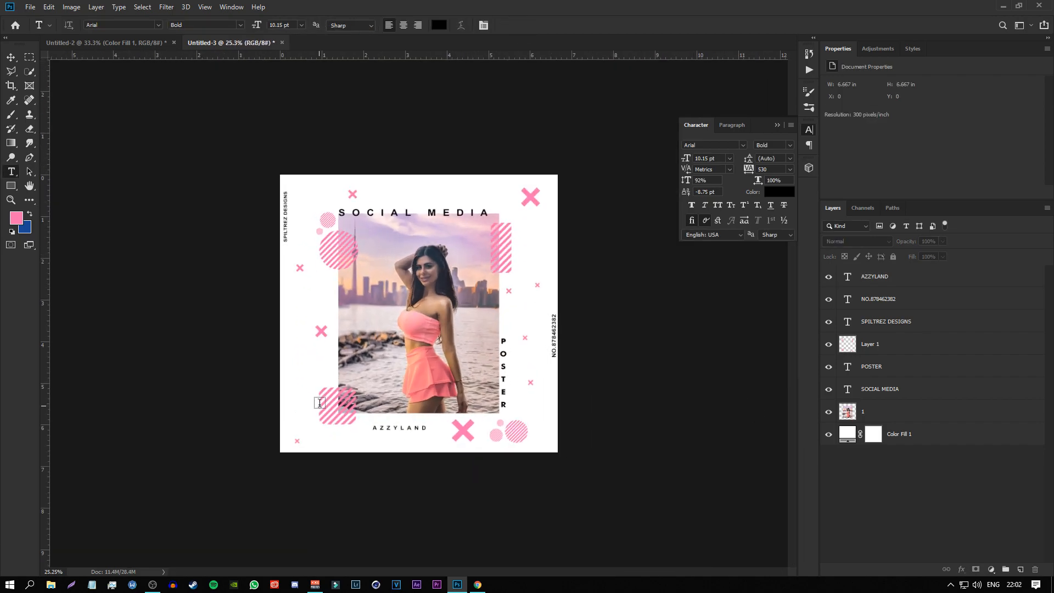
Add a purple solid color fill layer directly above the white background fill.
left_click(926, 439)
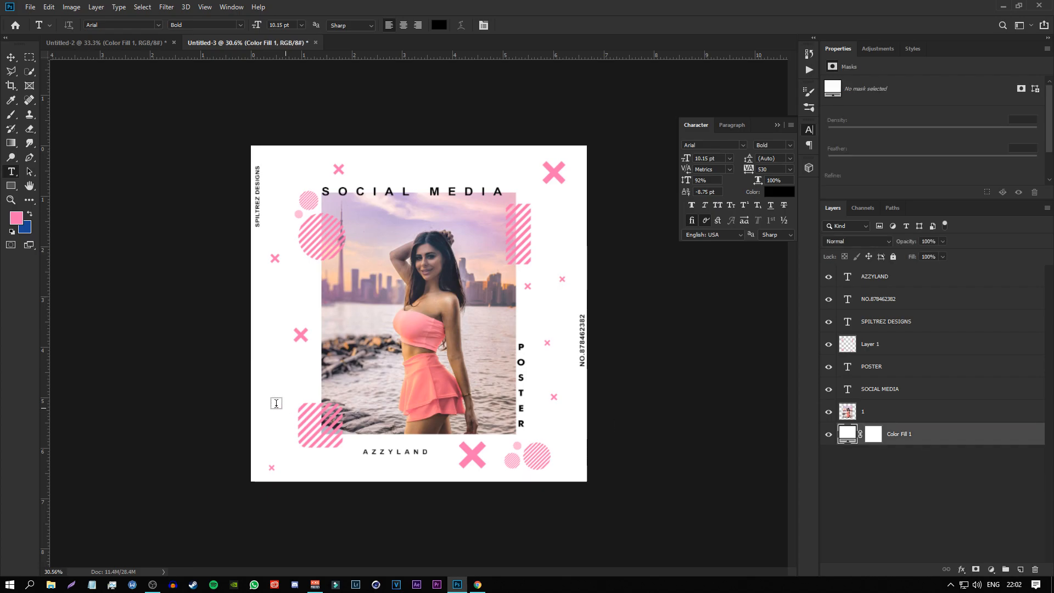
scroll(277, 403, "up", 2)
left_click(989, 569)
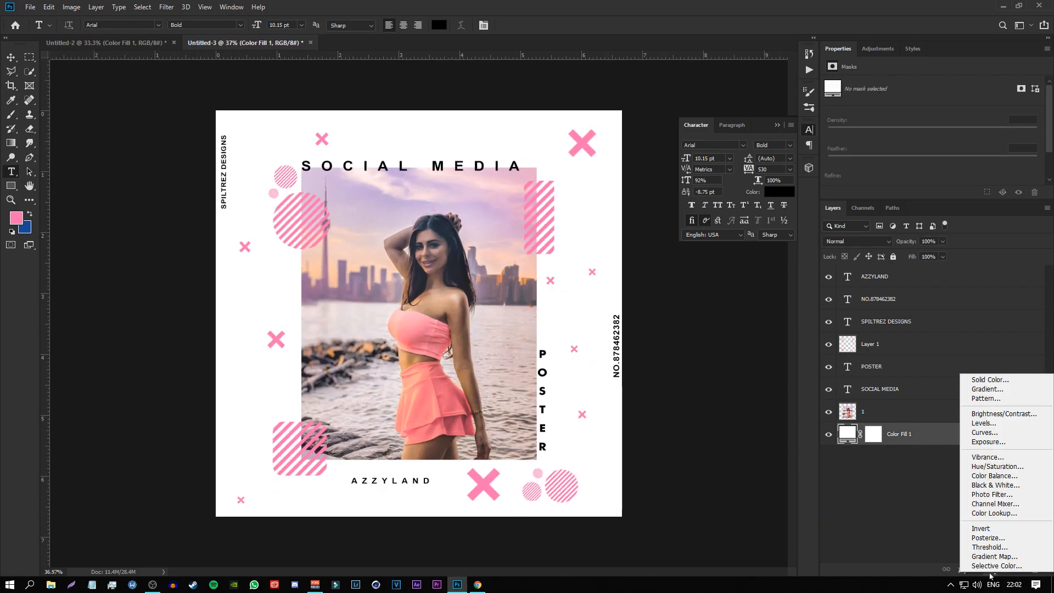
left_click(983, 381)
mouse_move(819, 252)
left_mouse_down()
mouse_move(828, 220)
mouse_move(868, 258)
left_mouse_up()
mouse_move(884, 241)
left_mouse_down()
mouse_move(886, 178)
mouse_move(887, 241)
mouse_move(881, 201)
left_mouse_up()
left_click(866, 207)
left_click(836, 228)
left_click(981, 159)
Recolor the SPILTREZ DESIGNS, vertical number and AZZYLAND texts to white.
left_click(923, 321)
left_click(775, 192)
left_click(732, 163)
left_click(980, 160)
left_click(927, 299)
left_click(776, 192)
left_click(732, 163)
left_click(980, 160)
left_click(928, 277)
left_click(777, 192)
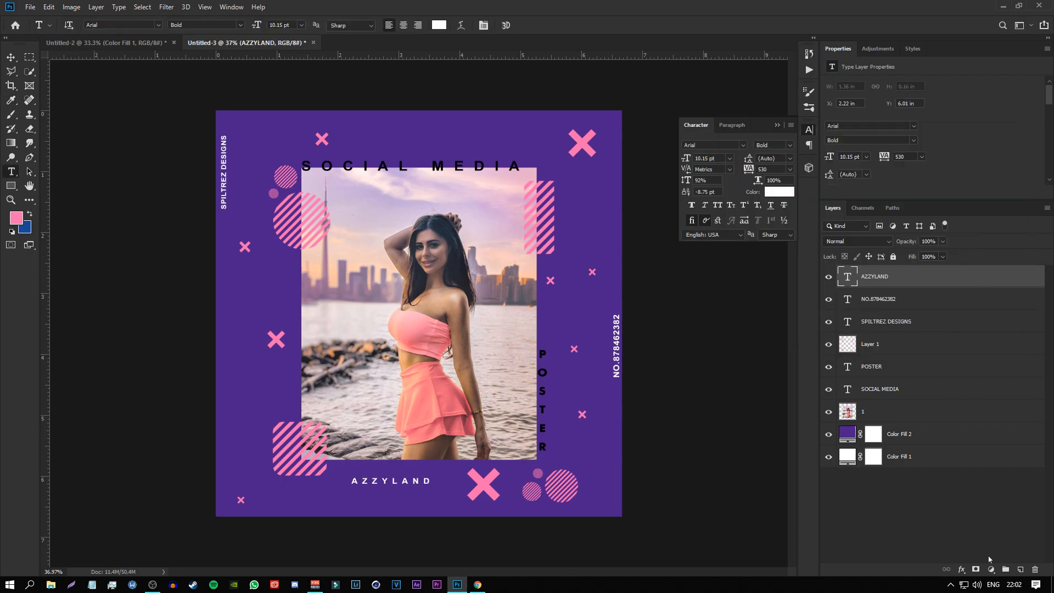
Recolor the SOCIAL MEDIA and POSTER titles to white.
left_click(904, 389)
left_click(777, 192)
left_click(732, 163)
left_click(980, 159)
left_click(928, 366)
left_click(776, 192)
left_click(732, 163)
left_click(979, 160)
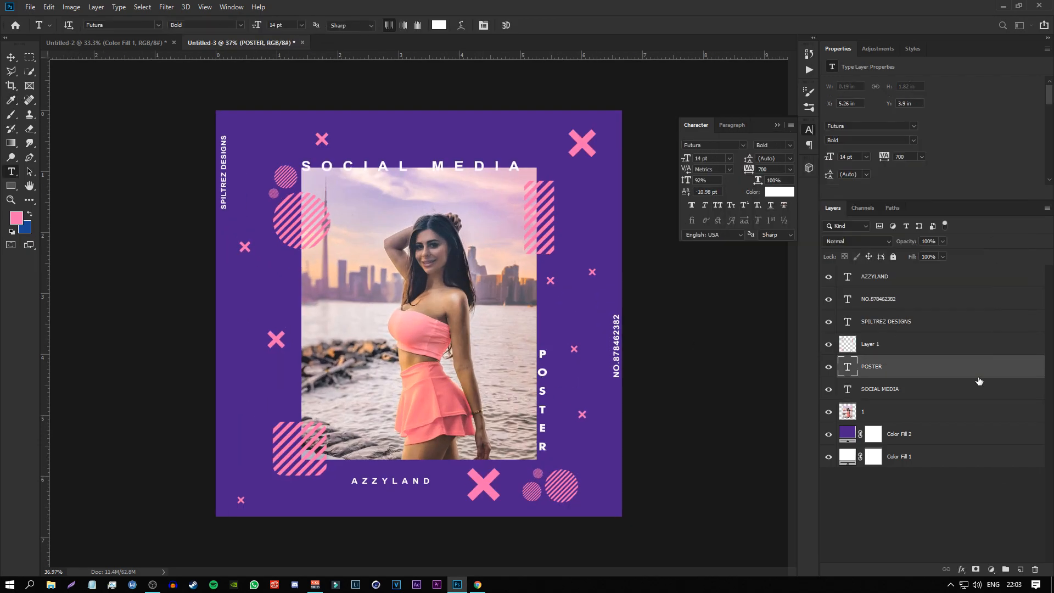
left_click(961, 513)
scroll(419, 313, "down", 1)
Add a blue-violet #35238f solid color fill layer above the purple fill.
left_click(920, 438)
left_click(991, 569)
left_click(984, 378)
left_click(859, 207)
left_click_drag(886, 244, 882, 208)
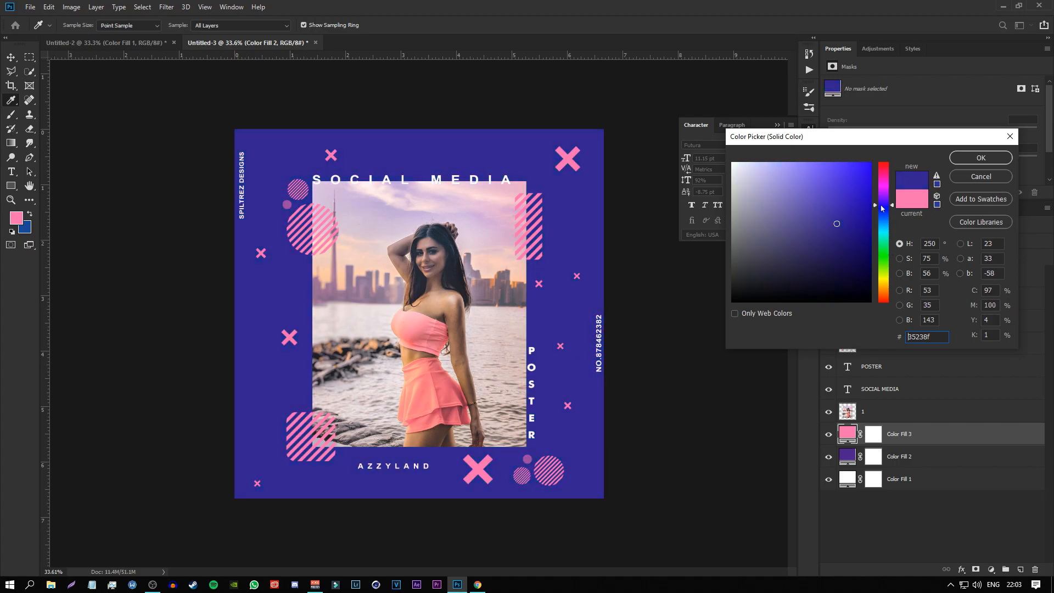
left_click(980, 158)
Scale the SOCIAL MEDIA title to 105.94% and place it above the photo's top edge.
left_click(882, 387)
key("ctrl+t")
mouse_move(520, 173)
left_mouse_down()
mouse_move(531, 171)
mouse_move(514, 177)
left_mouse_up()
scroll(405, 209, "up", 9)
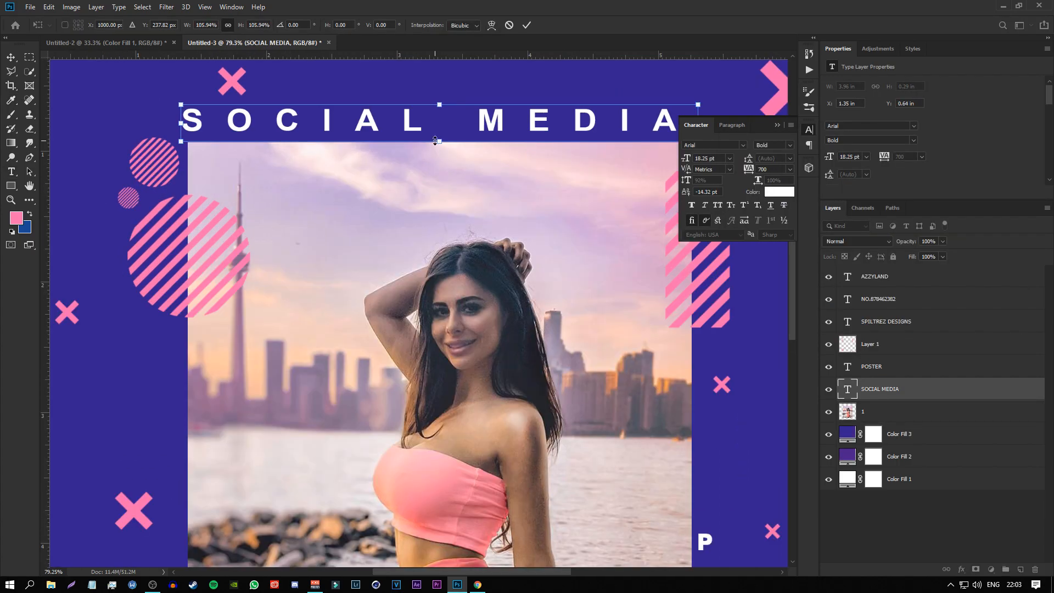
key("Return")
Change the SOCIAL MEDIA title's font to Futura Bold.
double_click(846, 388)
left_click(158, 25)
left_click(142, 70)
left_click(525, 26)
scroll(365, 354, "down", 7)
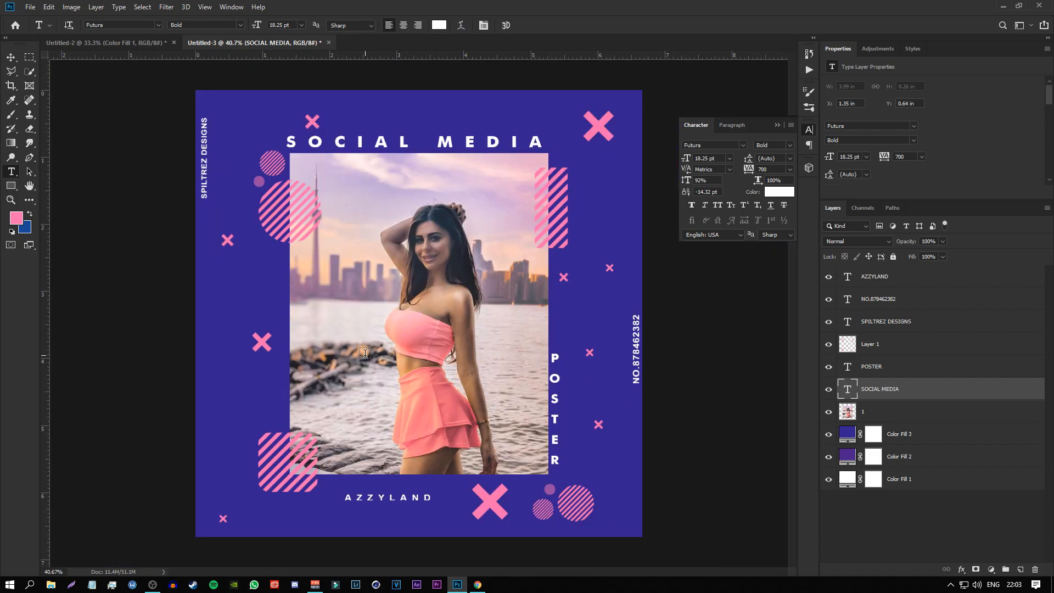
Move the SOCIAL MEDIA title down so it overlaps the photo's top edge.
scroll(365, 353, "down", 2)
key("ctrl+t")
scroll(506, 171, "up", 7)
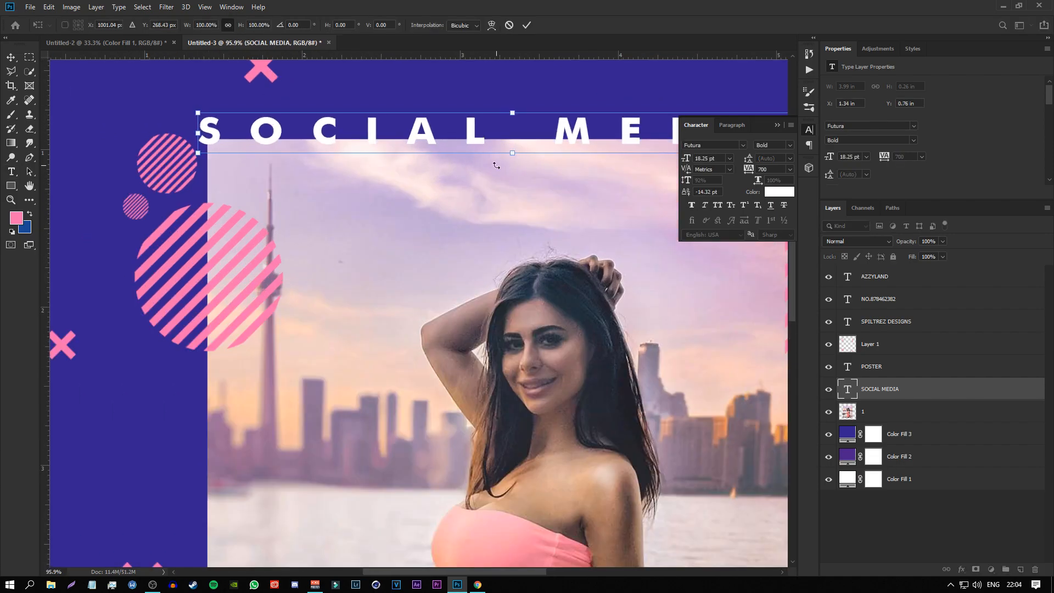
key("Return")
scroll(599, 264, "down", 5)
Add a Drop Shadow layer style to the SOCIAL MEDIA title and collapse the character settings.
right_click(917, 392)
left_click(830, 93)
left_click(664, 334)
left_click(1007, 146)
left_click(784, 125)
scroll(611, 275, "down", 9)
scroll(611, 275, "up", 6)
left_click(927, 538)
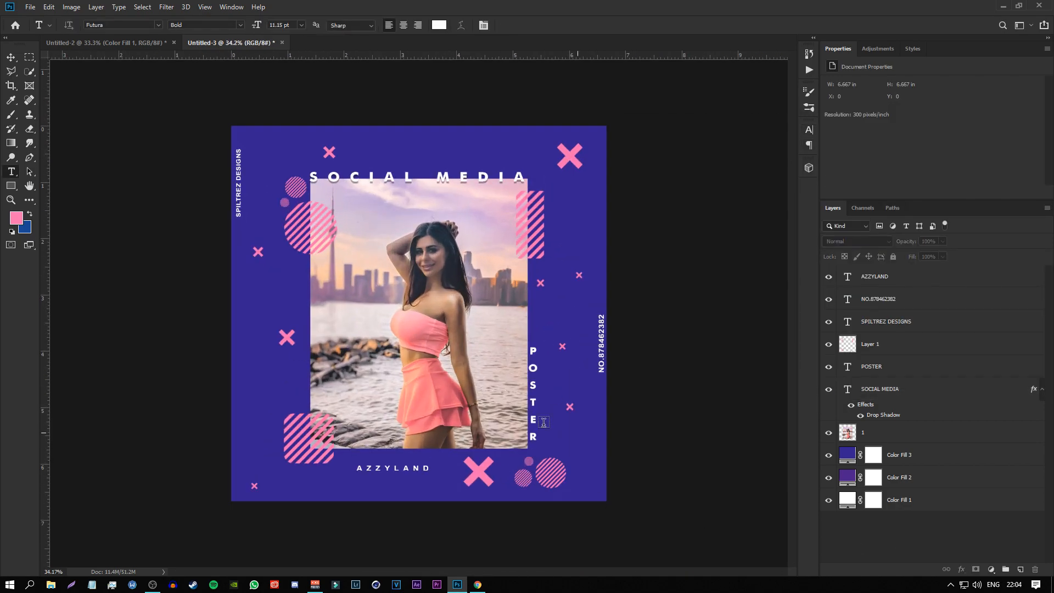
scroll(543, 422, "up", 1)
scroll(544, 422, "down", 6)
scroll(543, 422, "up", 5)
left_click(933, 456)
scroll(346, 356, "up", 3)
scroll(346, 355, "down", 6)
scroll(346, 355, "up", 1)
left_click(912, 502)
Move the pink elements layer below the SOCIAL MEDIA title and merge it with the photo and the three color fills.
left_click_drag(891, 350, 892, 426)
left_click(915, 503)
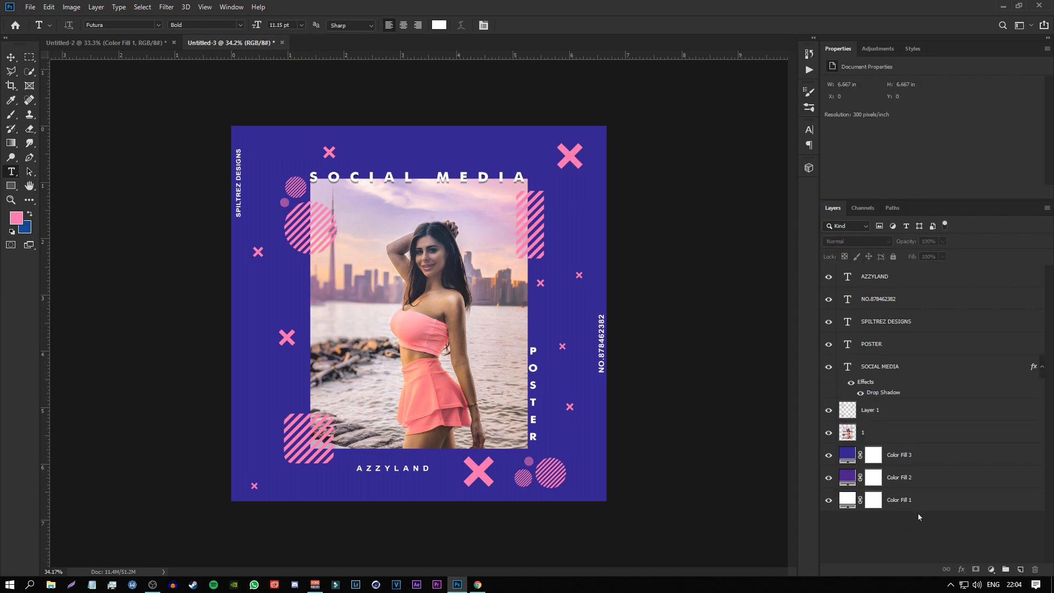
left_click(882, 411, "shift")
key("ctrl+e")
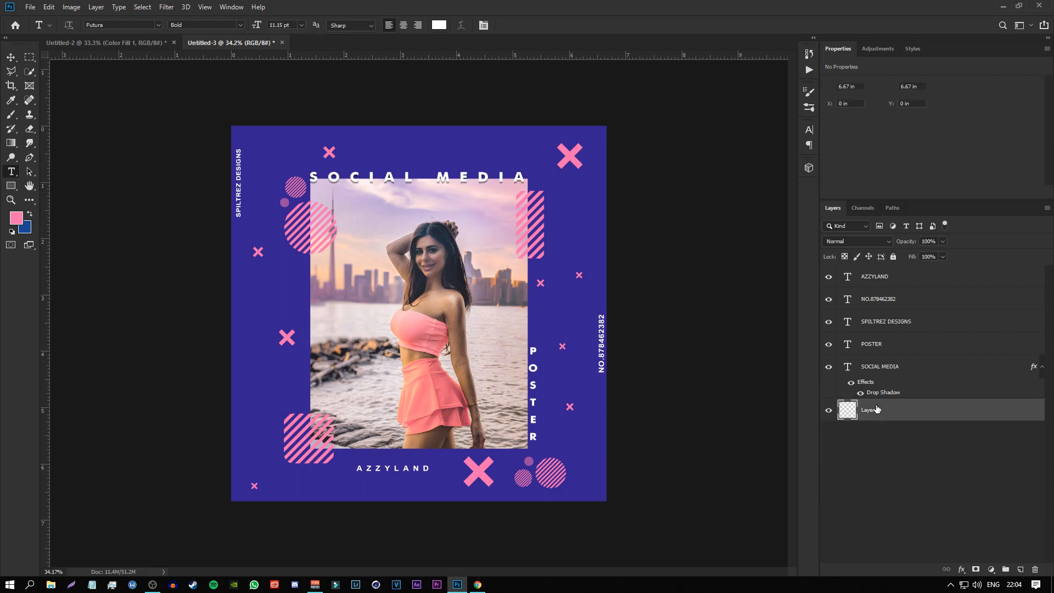
Open the merged layer in the Camera Raw Filter with a before/after view and set the grain amount to 24.
left_click(166, 7)
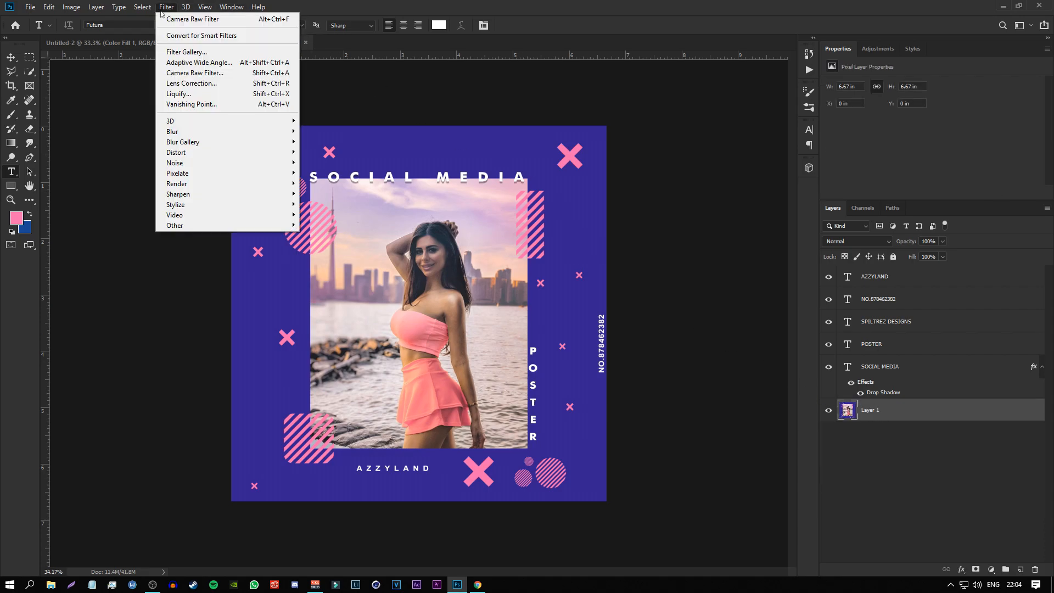
left_click(209, 75)
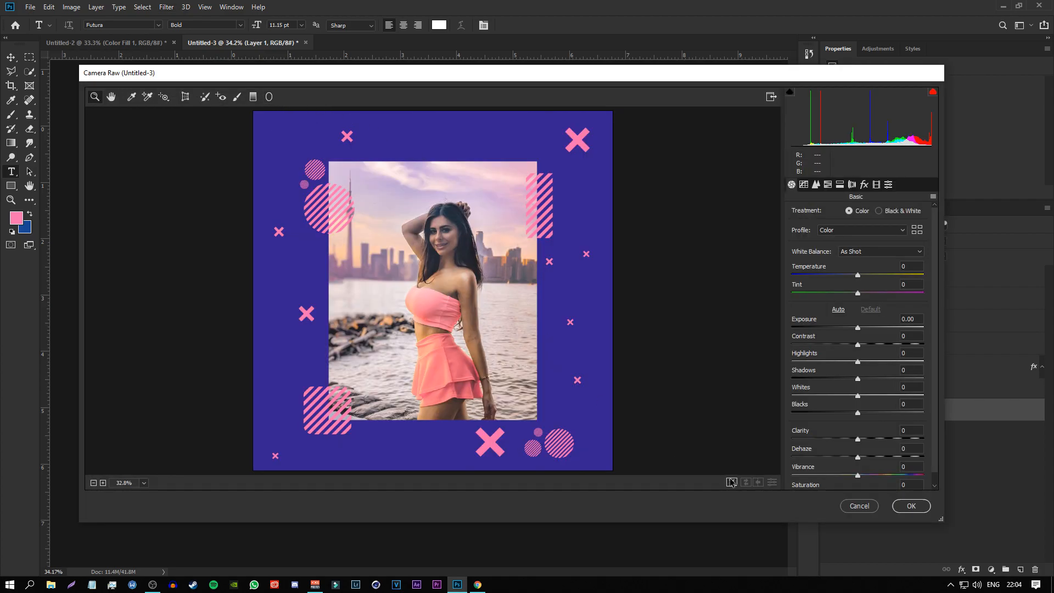
left_click(732, 482)
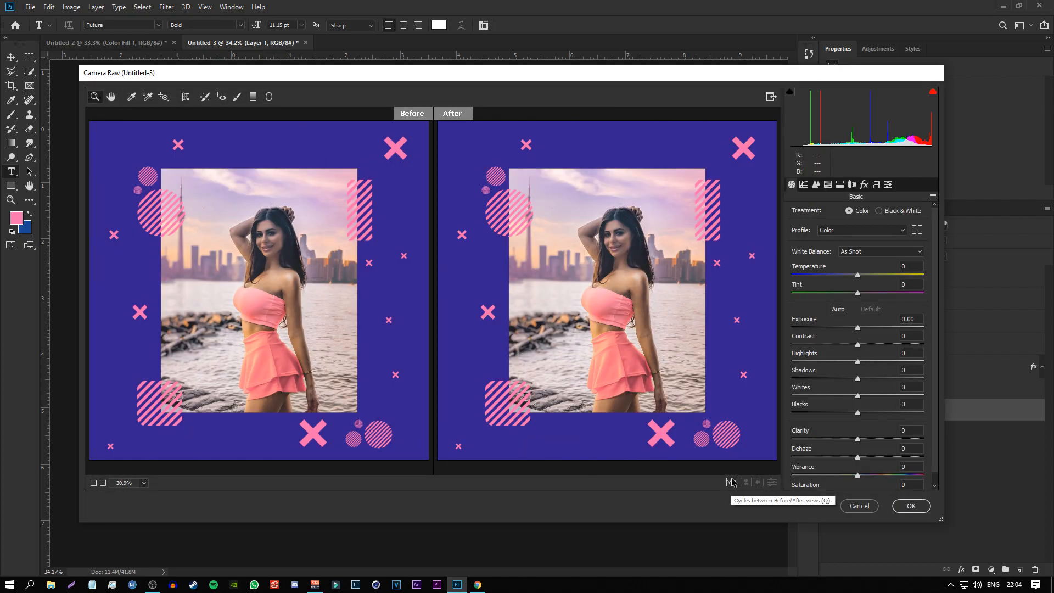
left_click(864, 184)
left_click_drag(801, 232, 814, 232)
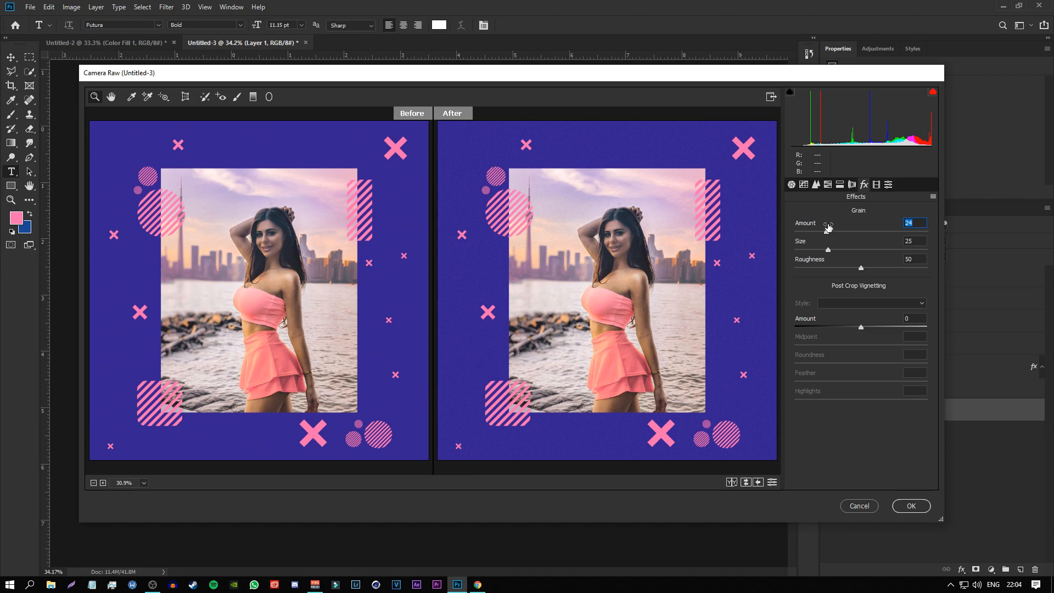
Cool the temperature, slightly raise contrast and clarity, and apply the Camera Raw adjustments.
left_click(802, 187)
left_click(793, 186)
left_click(858, 274)
left_click_drag(855, 275, 850, 276)
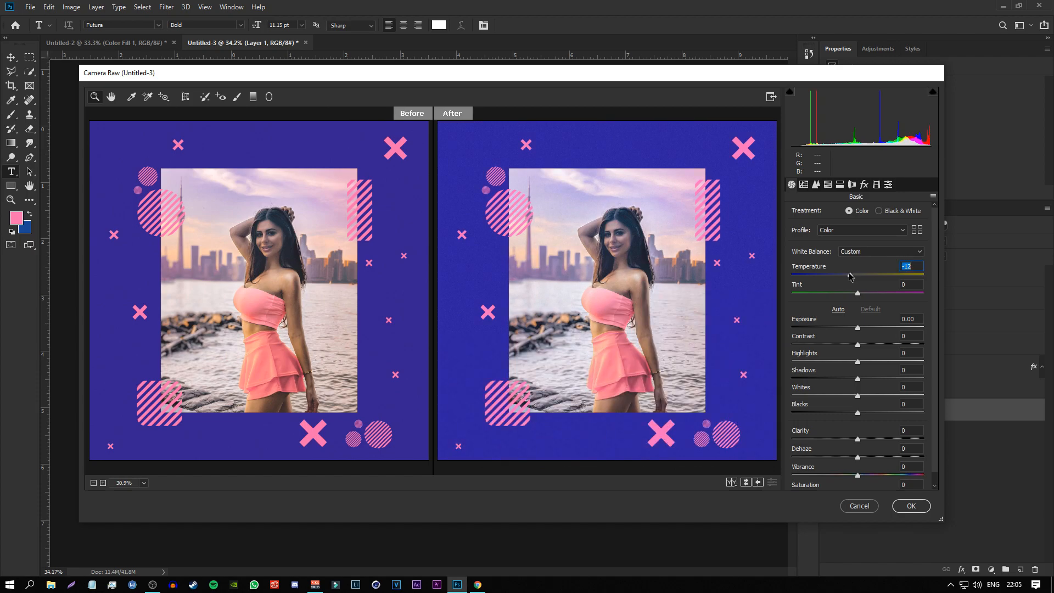
left_click_drag(850, 276, 852, 275)
left_click_drag(859, 345, 867, 344)
left_click_drag(858, 439, 860, 438)
left_click(911, 506)
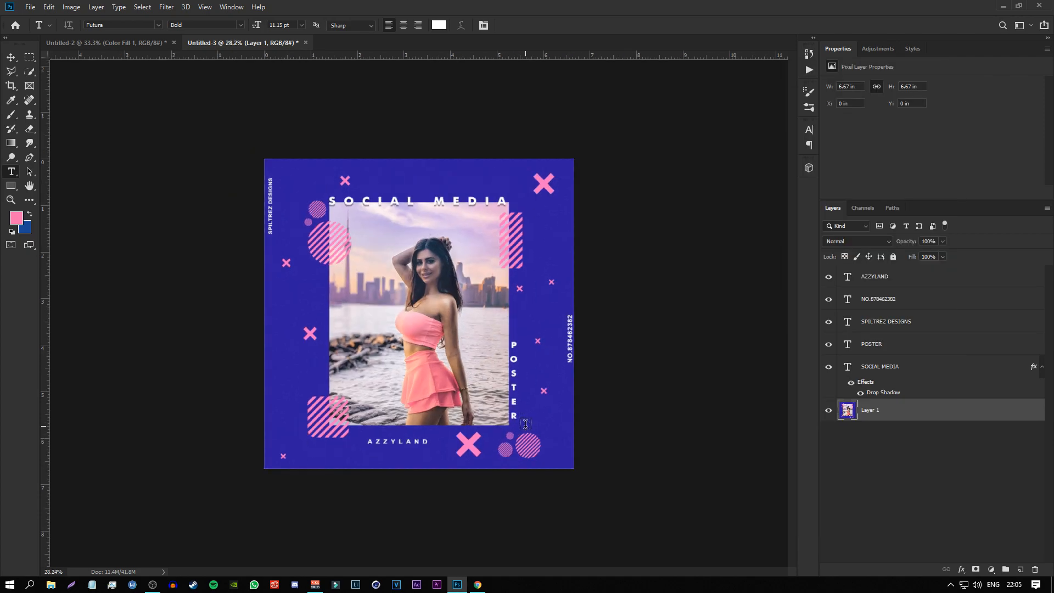